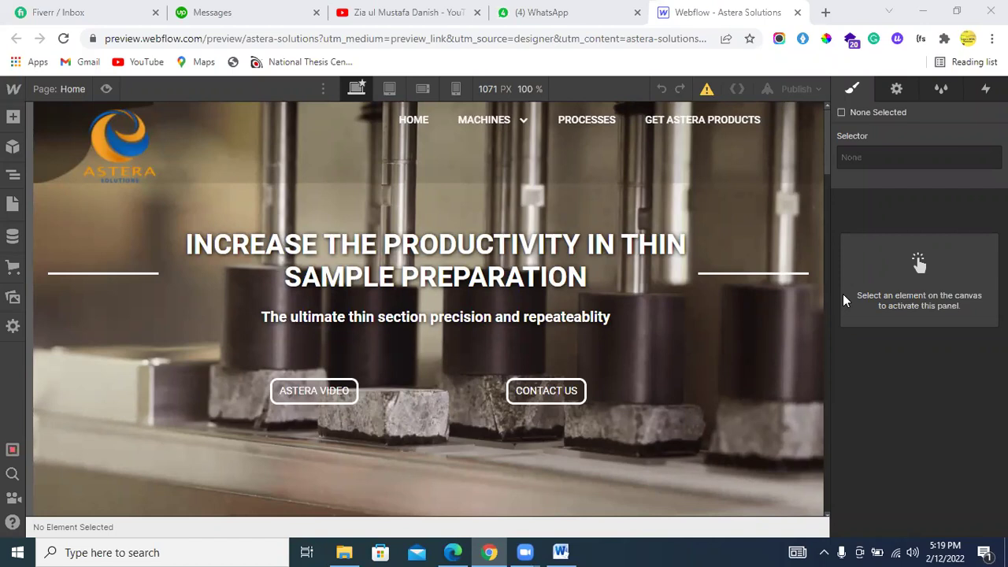
Read the client's WhatsApp messages about fixing the page and the navbar transition, then return to Webflow
left_click(603, 13)
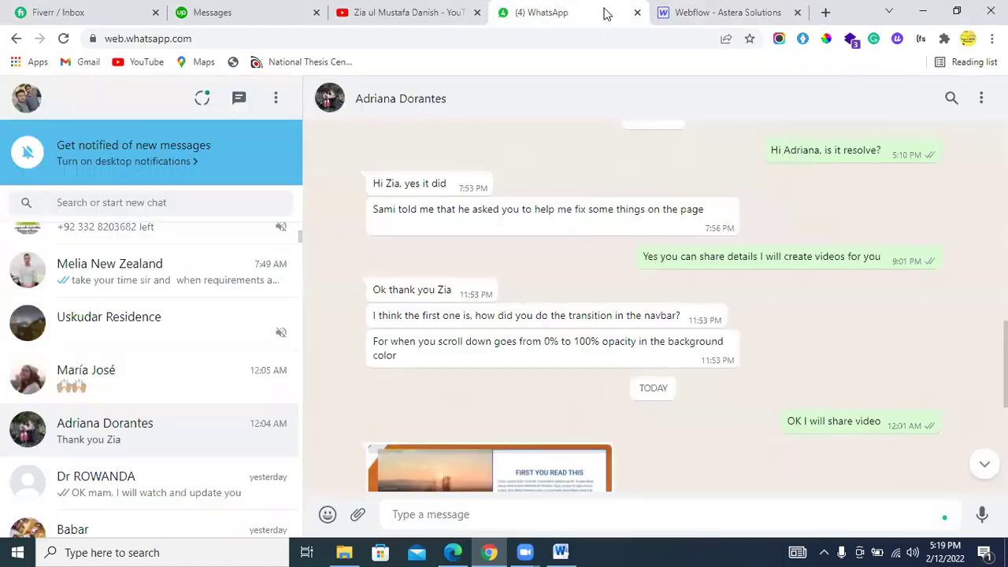
triple_click(494, 207)
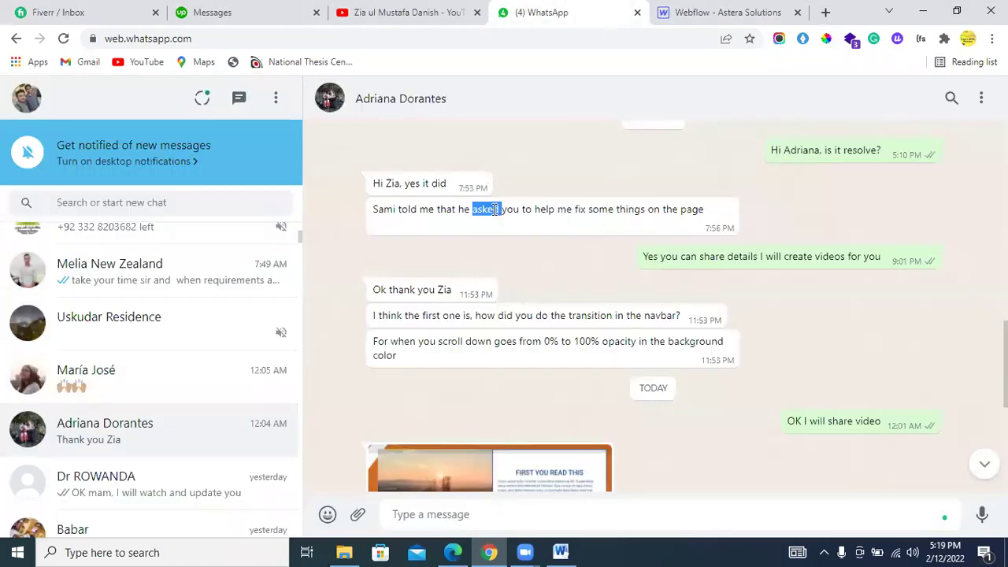
triple_click(488, 316)
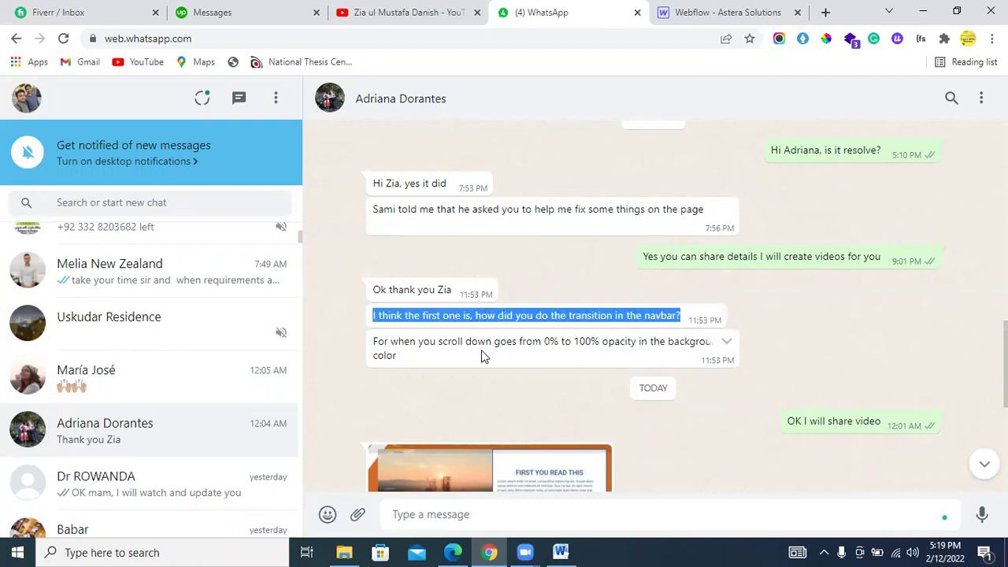
left_click(748, 11)
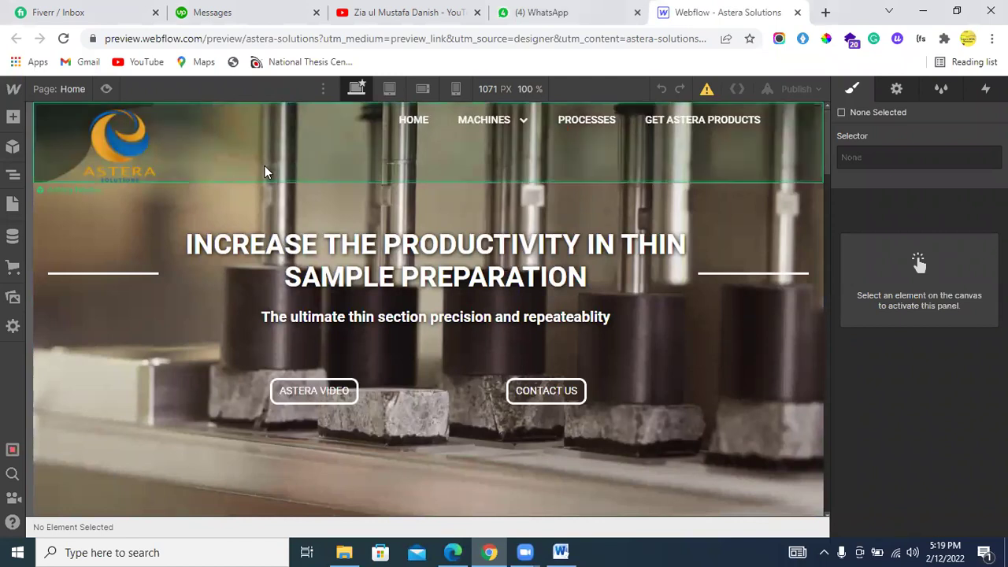
Enter the Astera Navbar symbol, show the Interactions panel, and bring up the navbar's context options
left_click(188, 126)
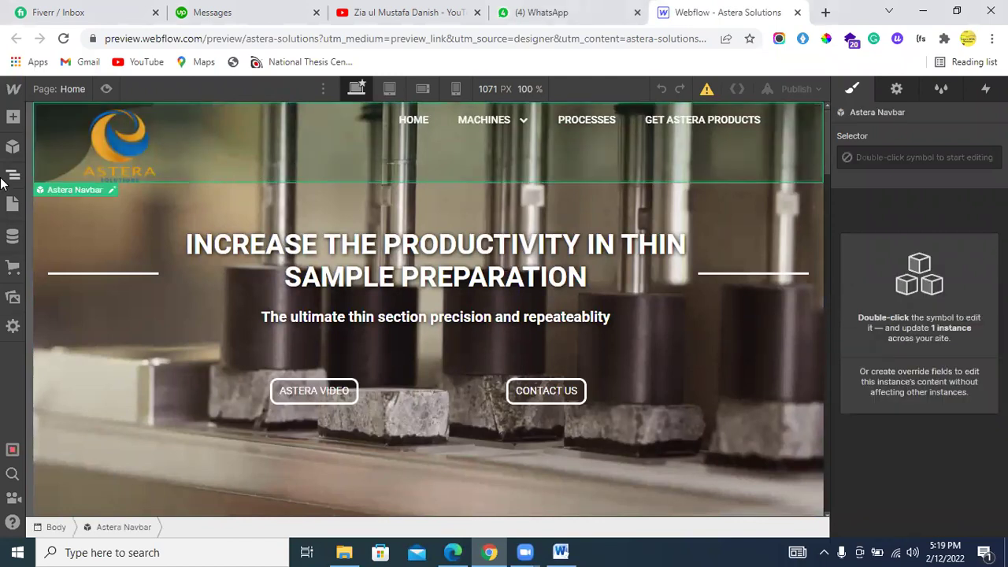
left_click(12, 174)
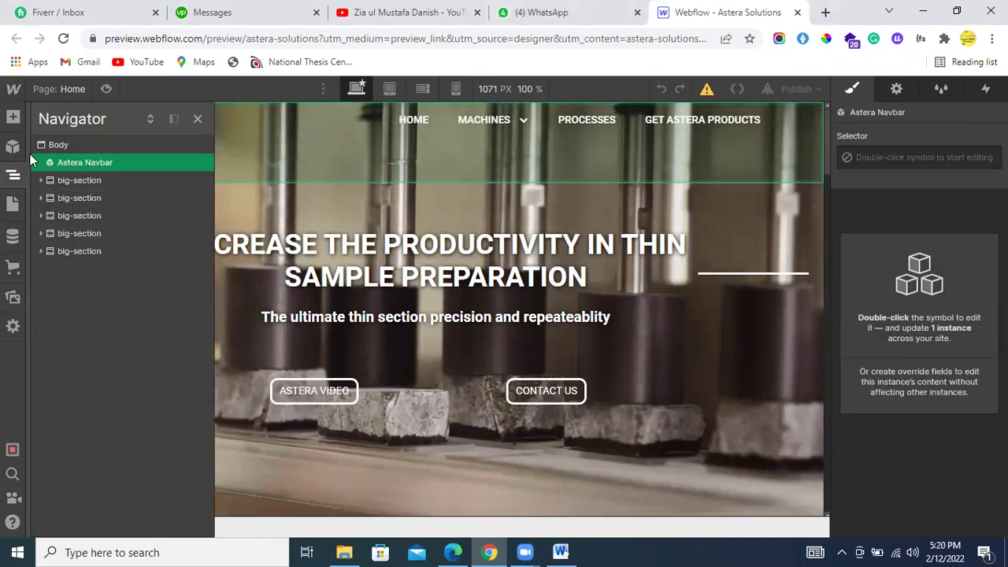
left_click(322, 124)
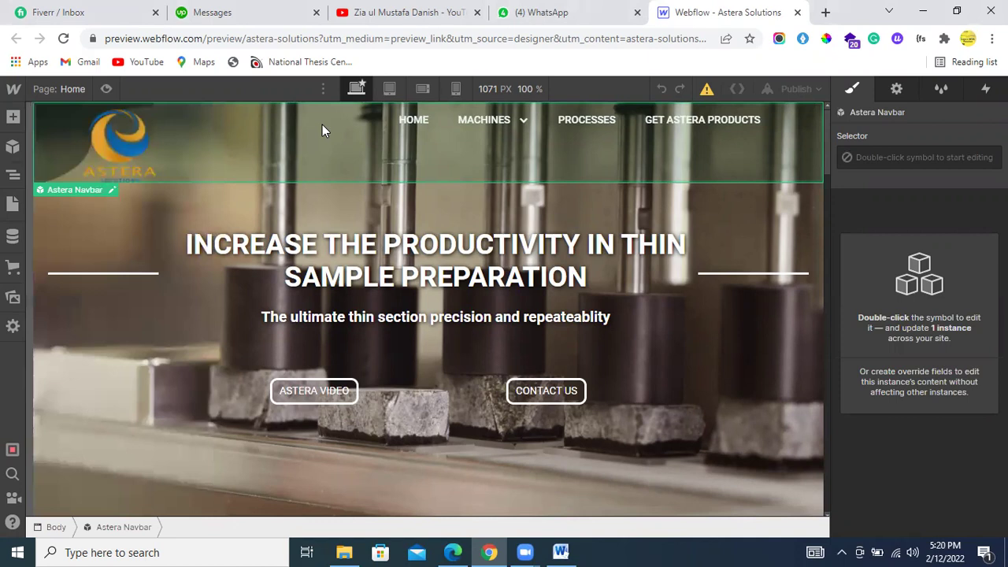
double_click(239, 150)
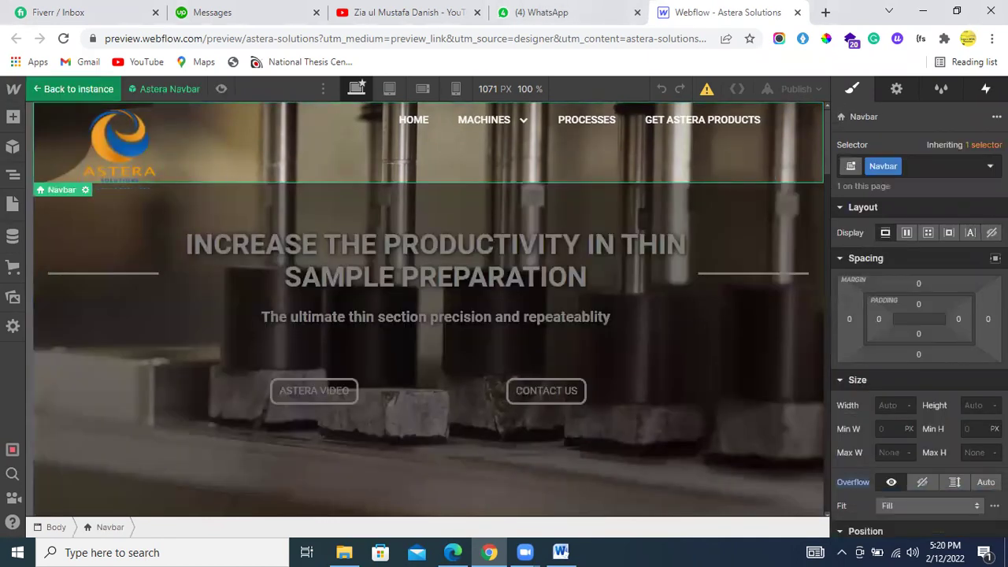
left_click(985, 88)
left_click(597, 246)
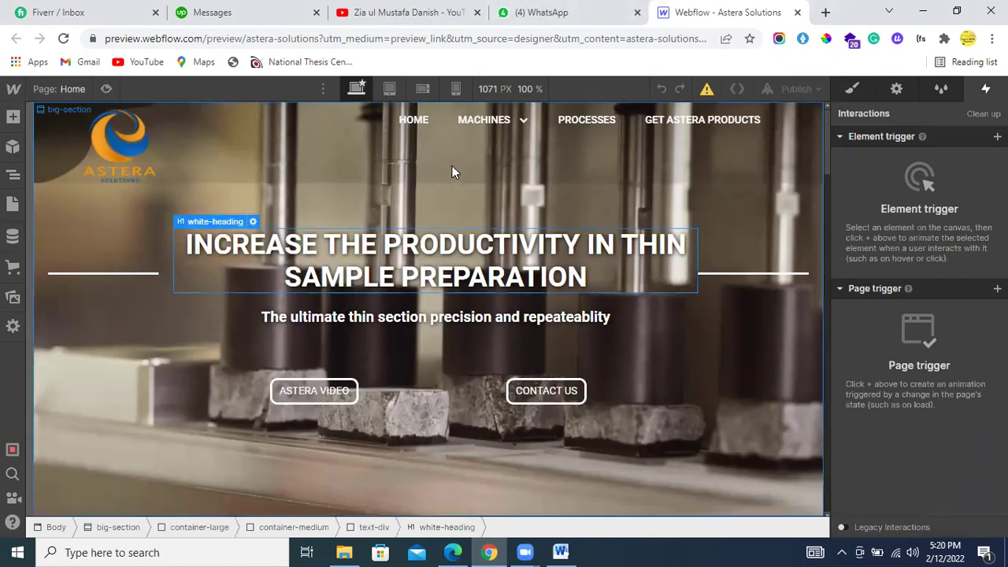
right_click(453, 161)
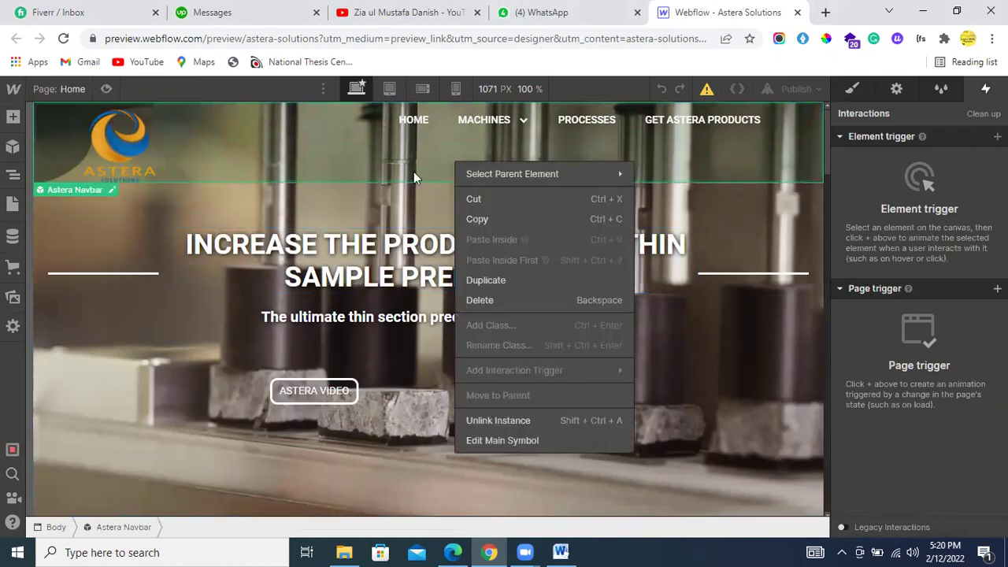
Unlink the navbar from its symbol and show the Navigator
left_click(518, 419)
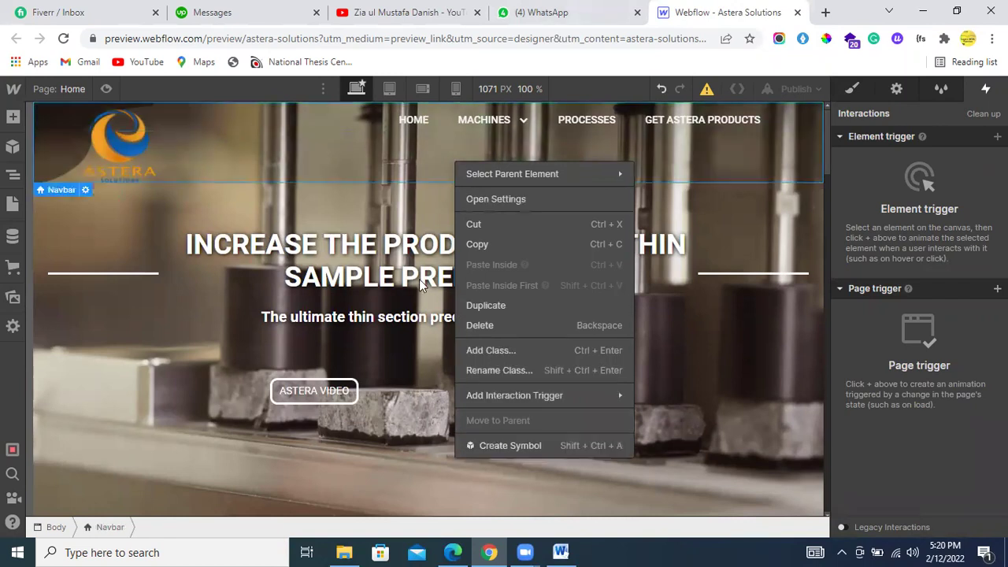
left_click(275, 162)
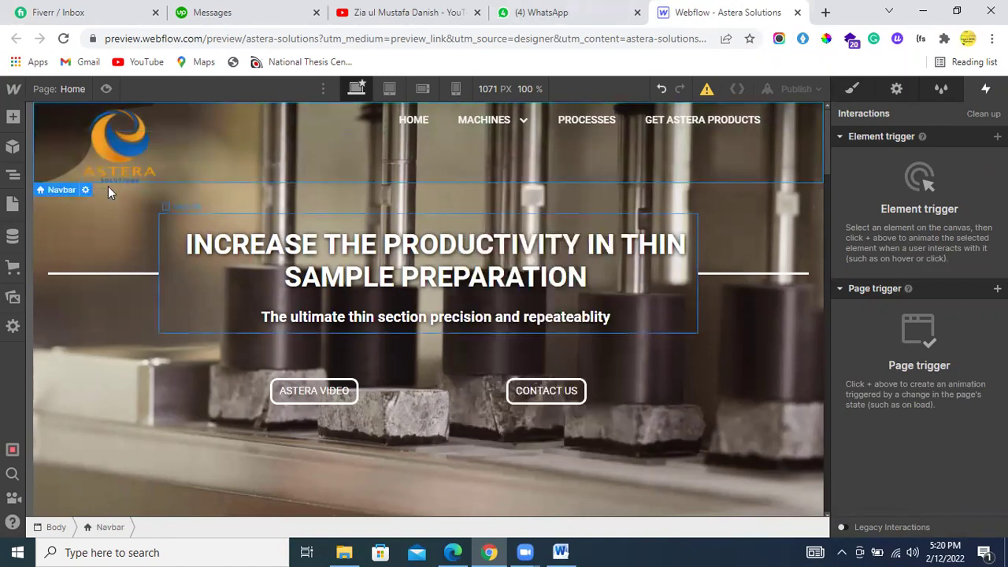
left_click(13, 175)
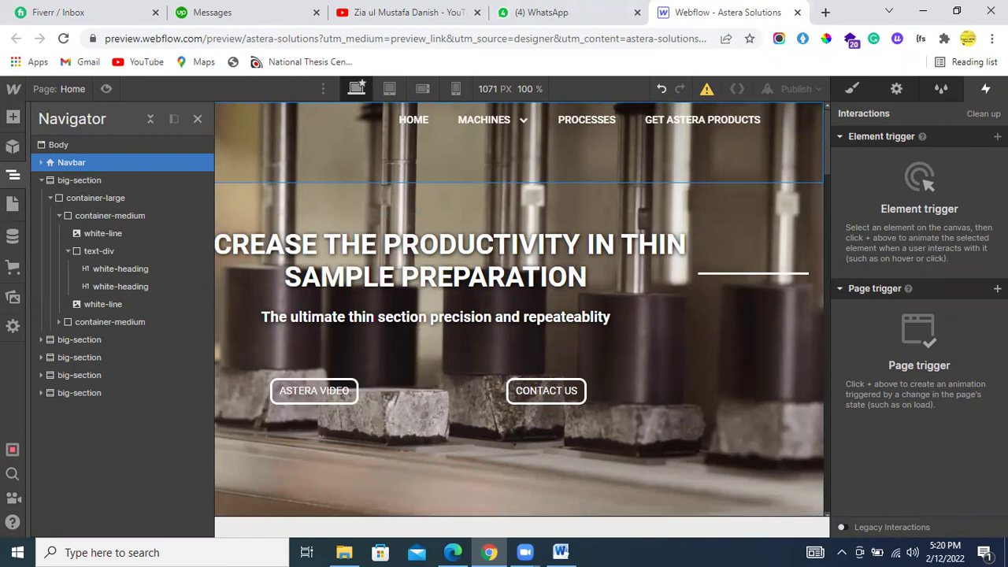
Add a 'While page is scrolling' trigger playing a new scroll animation named navbar-background
left_click(997, 288)
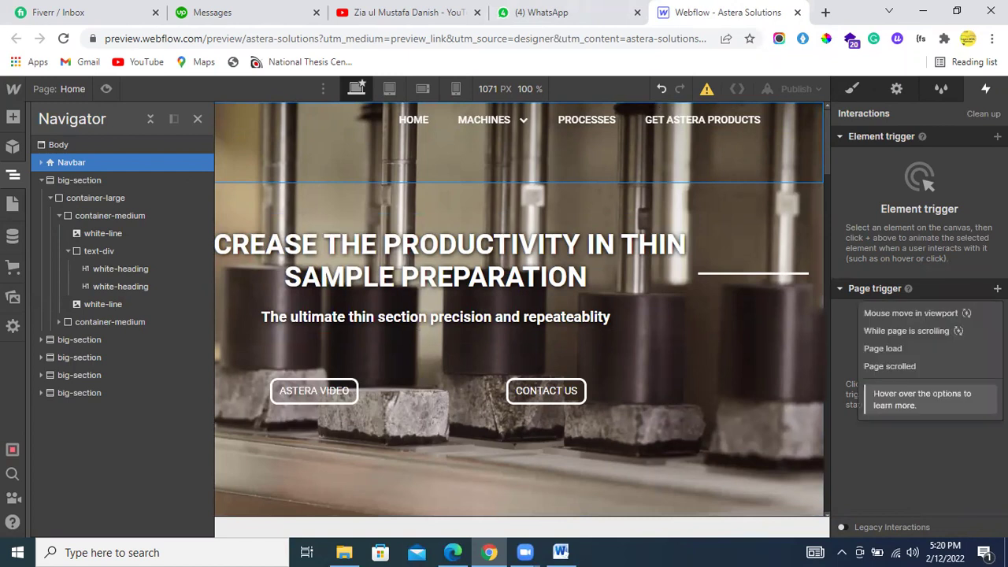
mouse_move(970, 319)
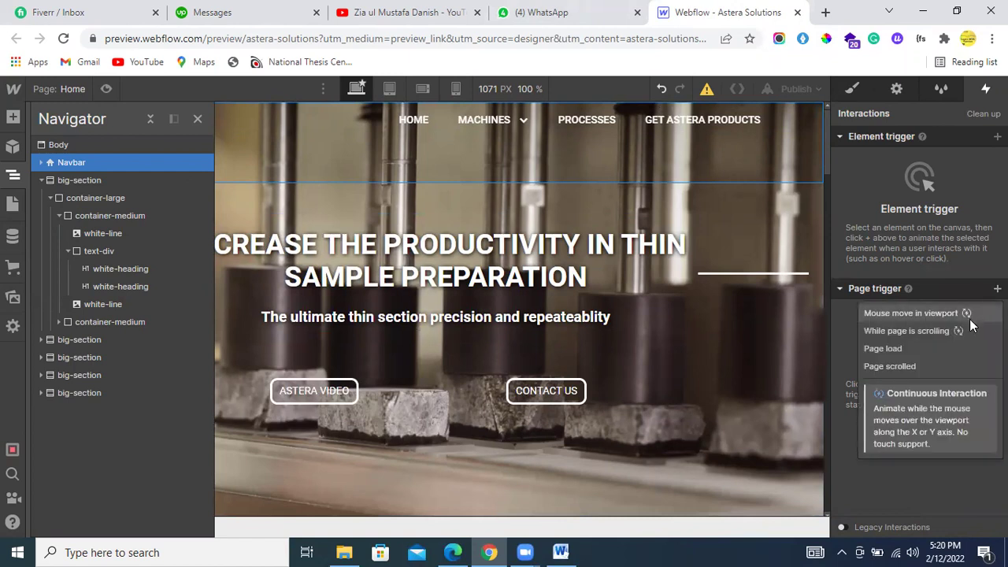
left_click(968, 331)
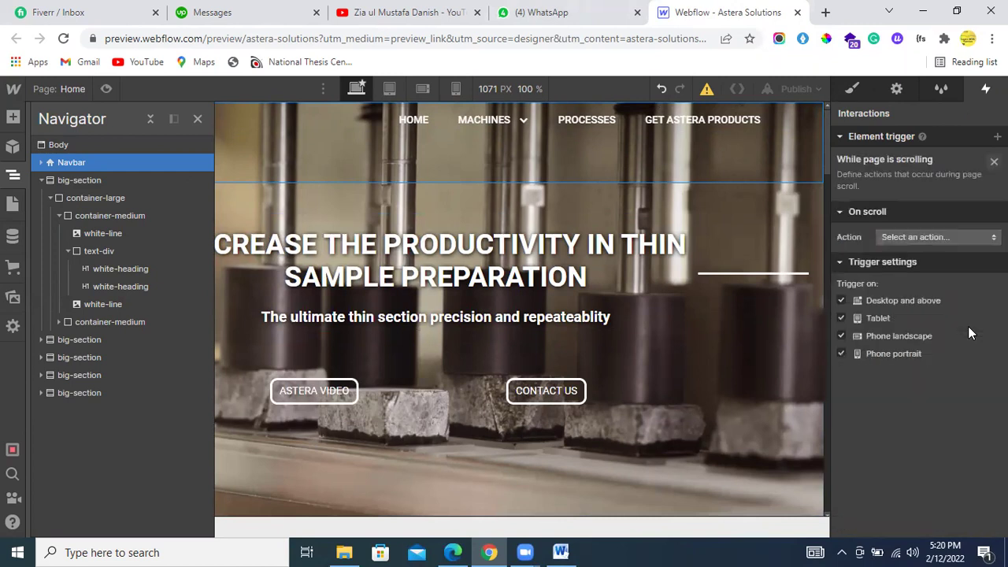
left_click(945, 220)
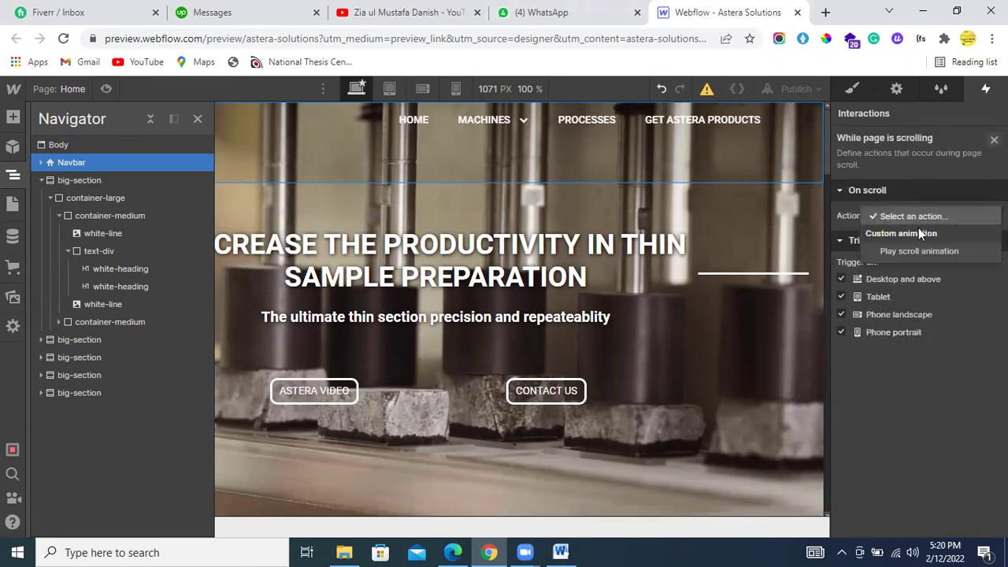
left_click(913, 253)
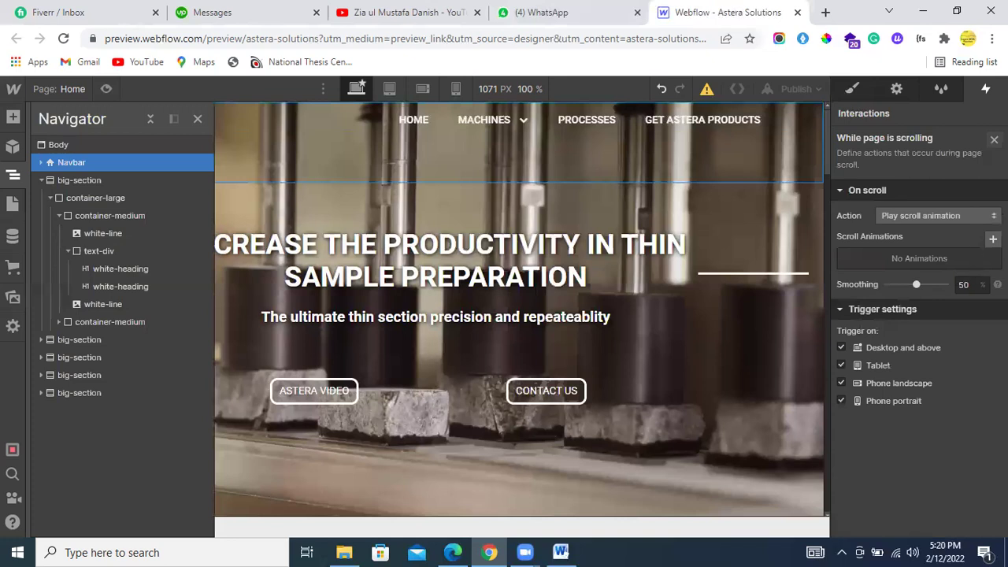
left_click(993, 239)
left_click(919, 253)
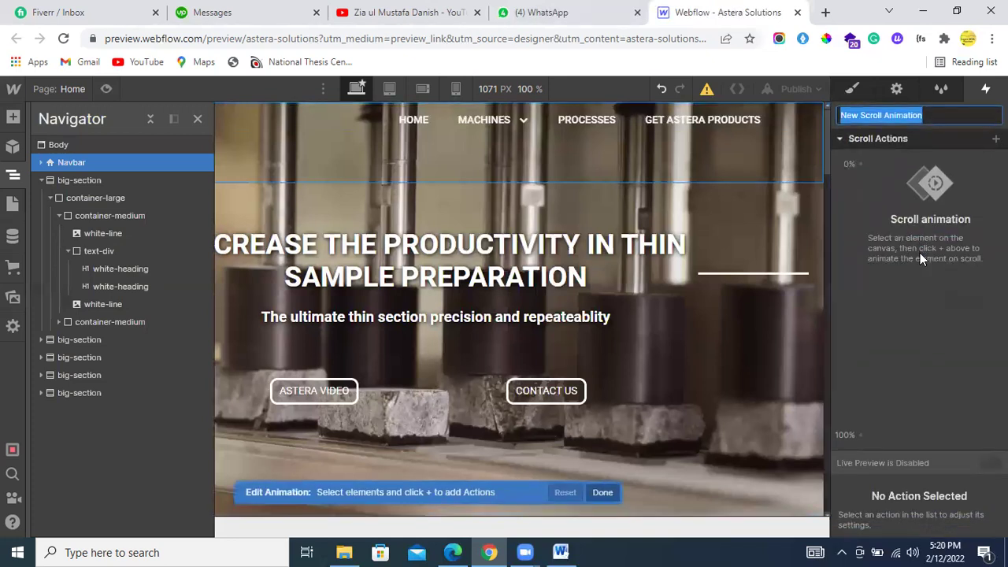
type("navba")
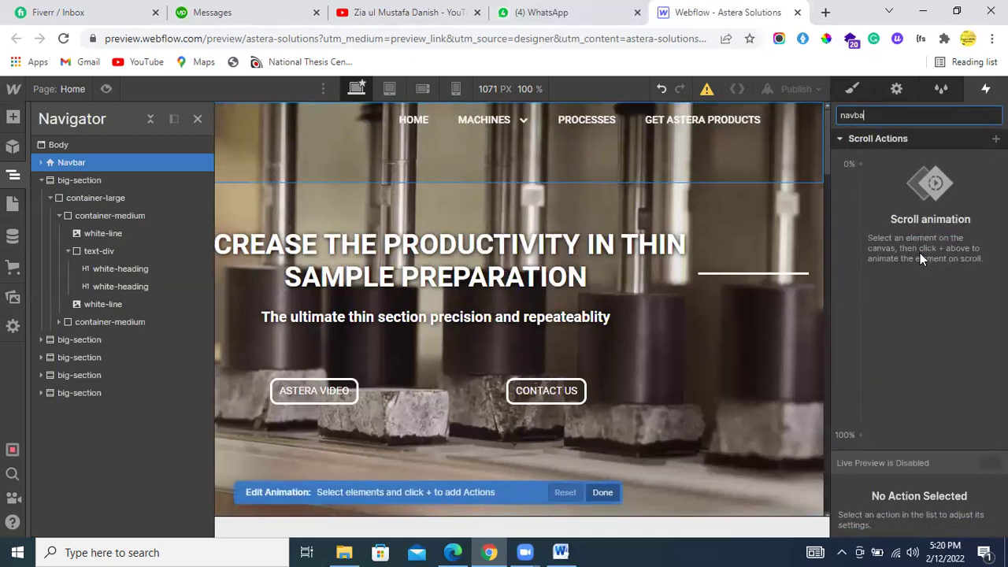
type("r-background")
key("Return")
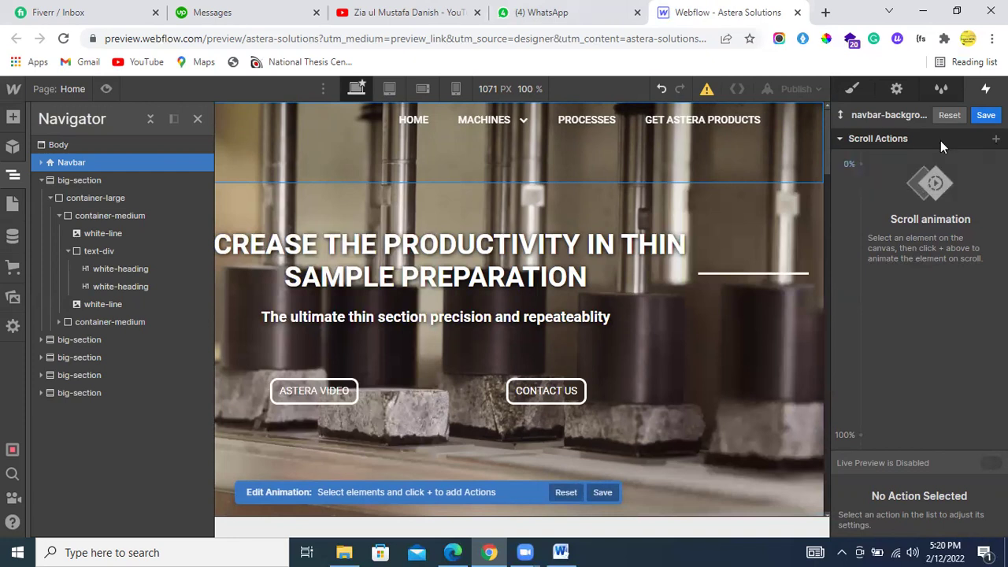
Add a Navbar background-color action to the animation, leaving the starting background transparent
left_click(42, 162)
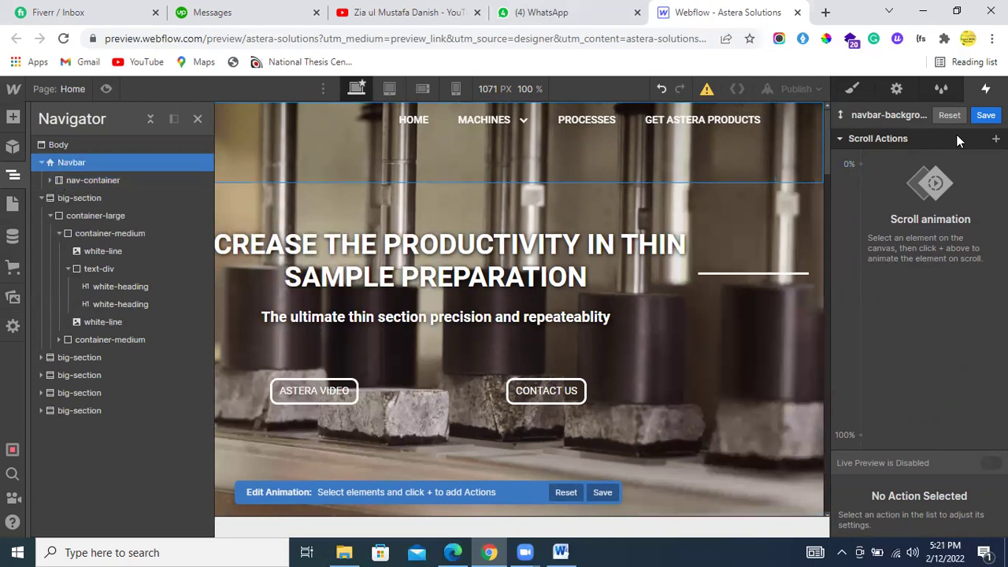
left_click(996, 138)
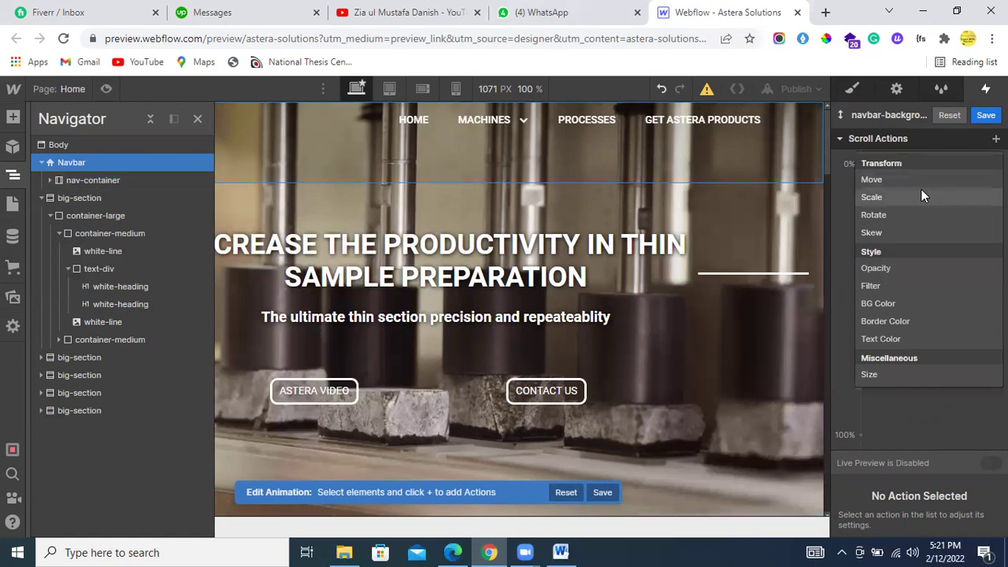
left_click(926, 307)
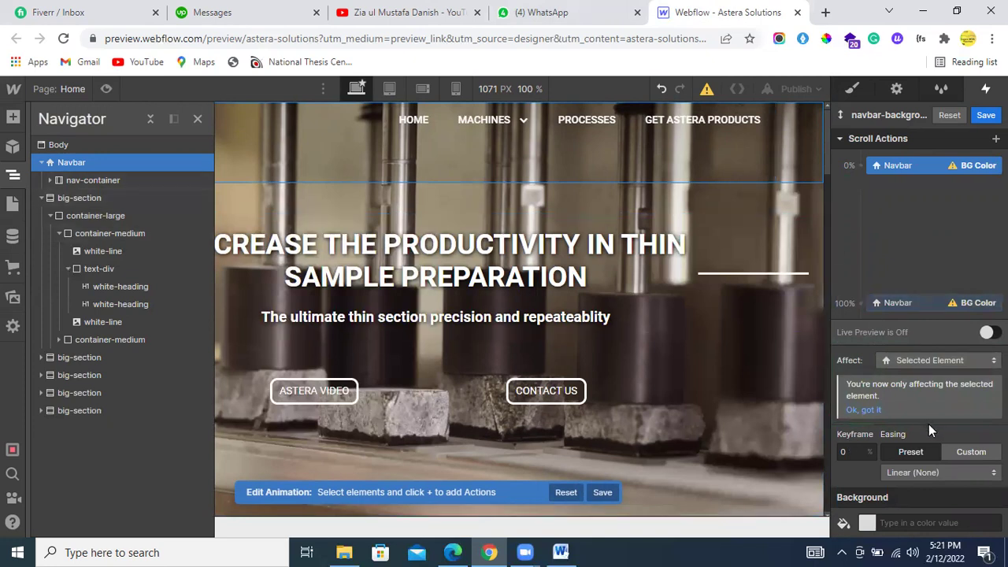
left_click(866, 522)
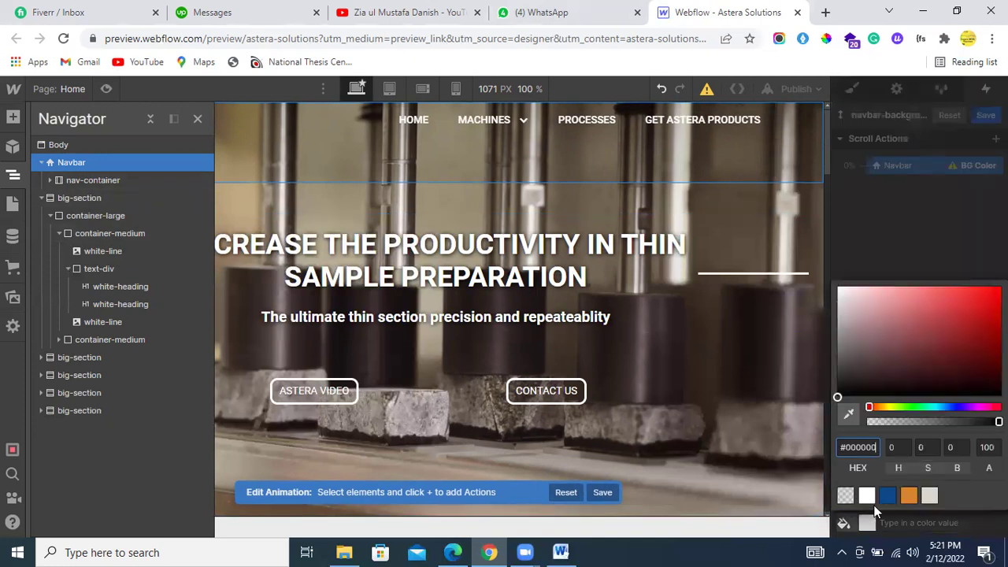
key("Escape")
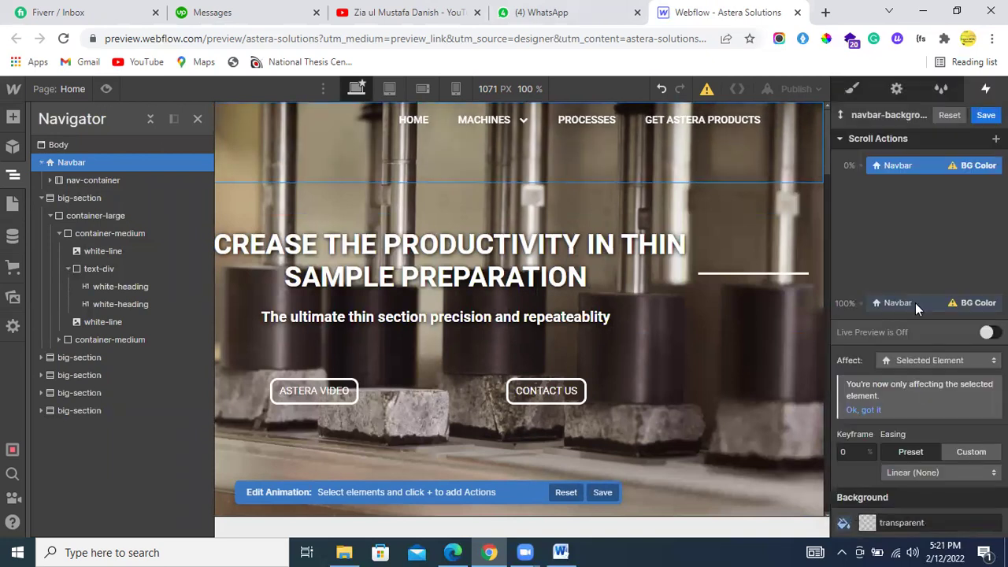
Move the end keyframe to 10% with an orange background, then save the animation
left_click(911, 304)
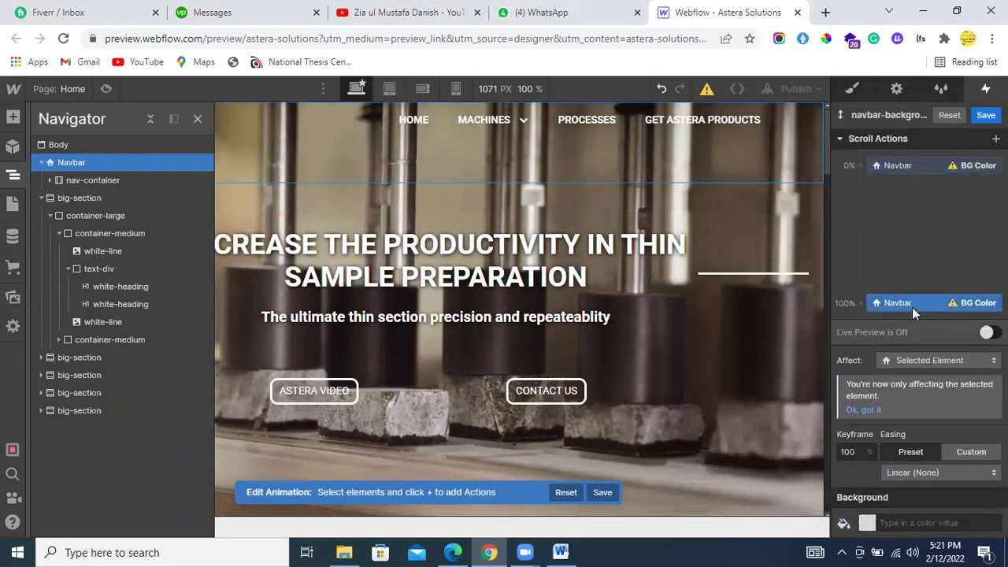
left_click(858, 452)
type("10")
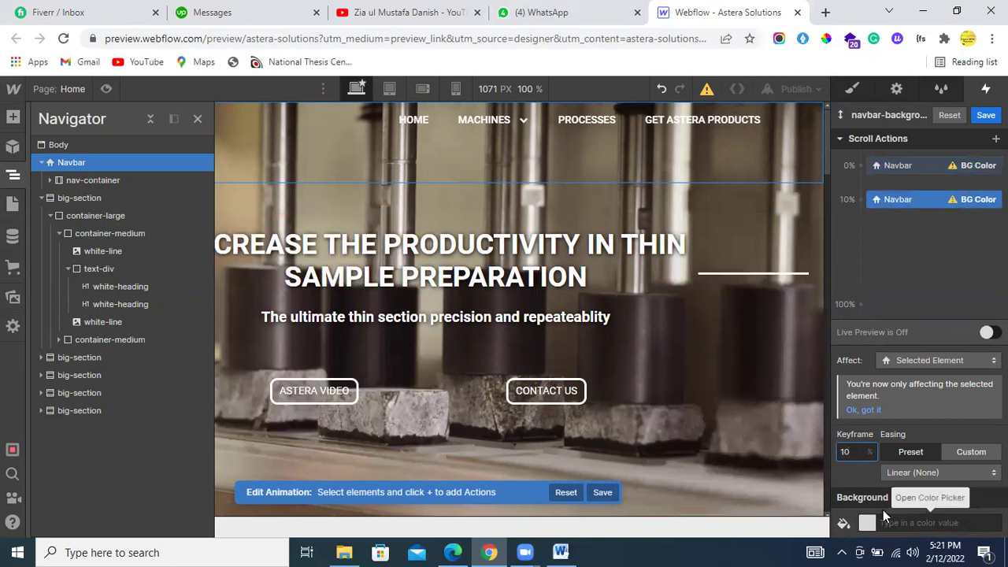
left_click(883, 512)
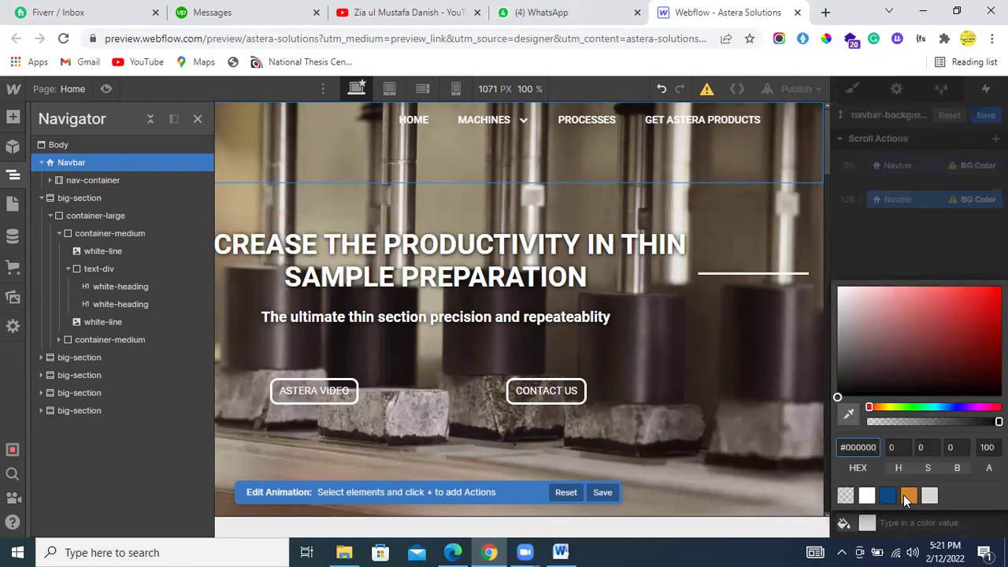
left_click(906, 494)
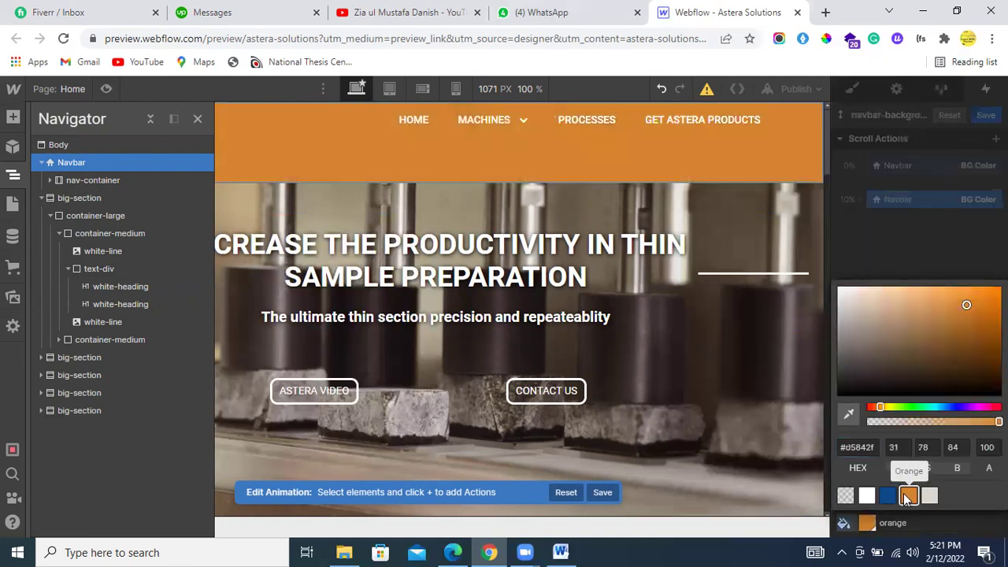
left_click(980, 119)
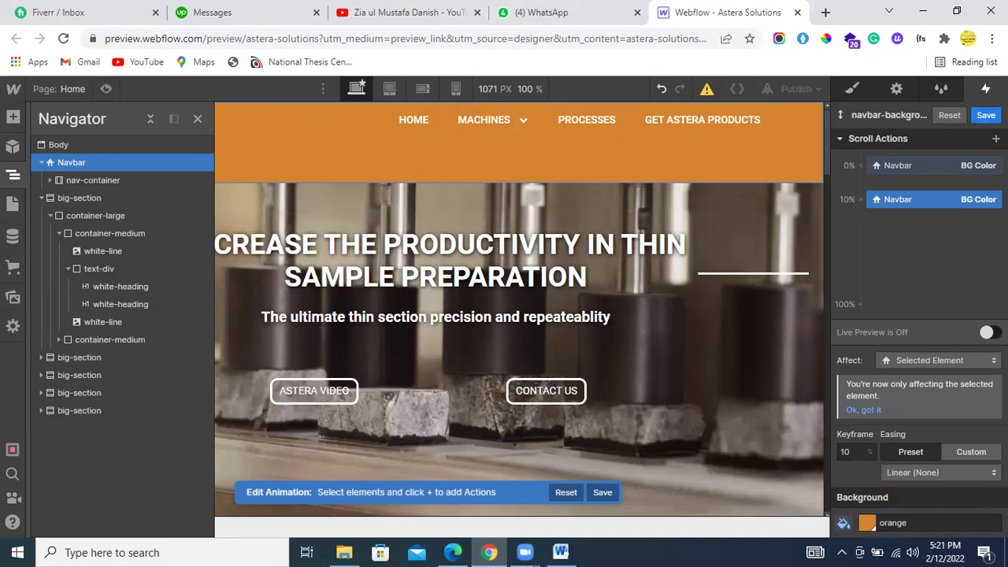
left_click(985, 115)
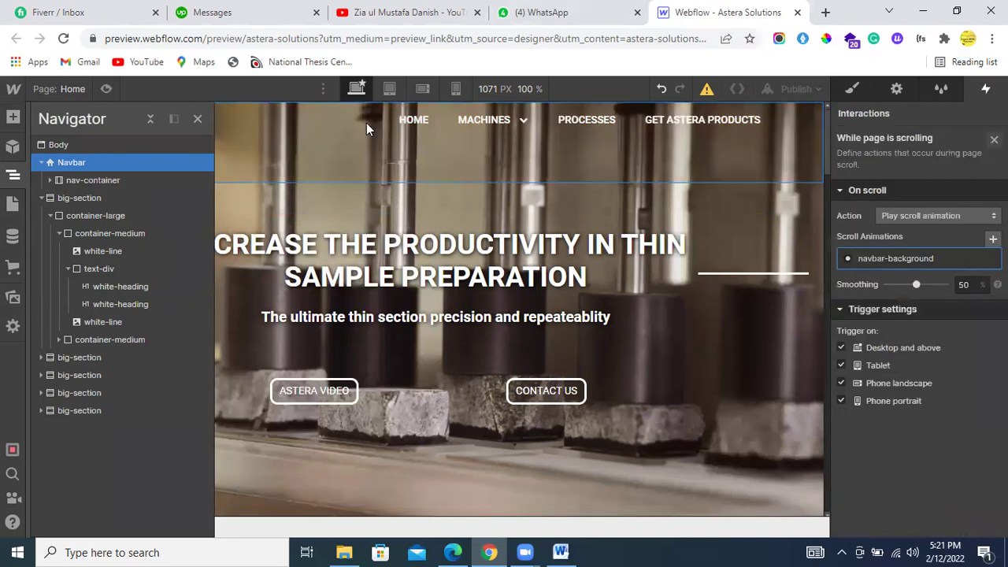
Preview the site and scroll up and down to watch the navbar turn orange
left_click(106, 88)
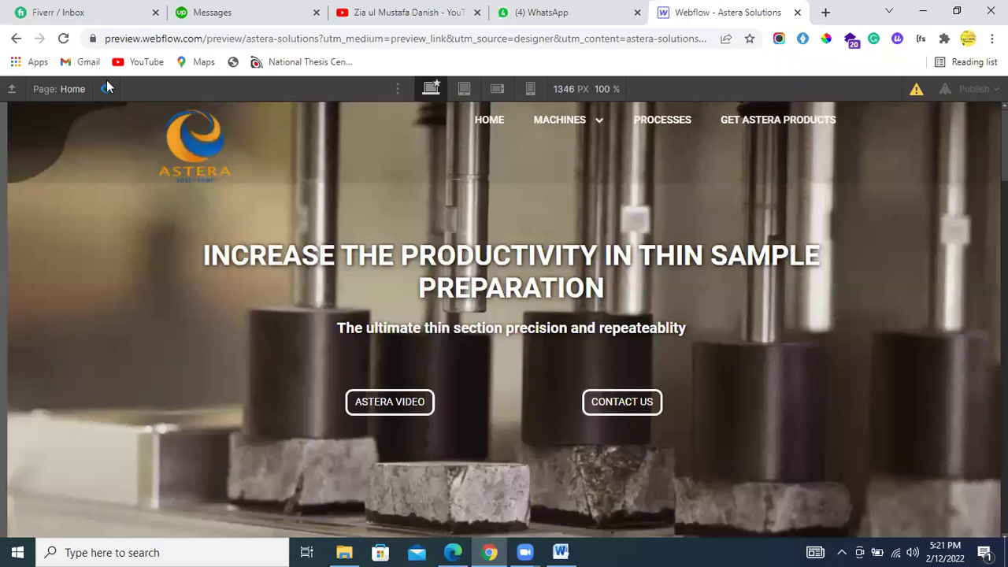
scroll(415, 217, "down", 5)
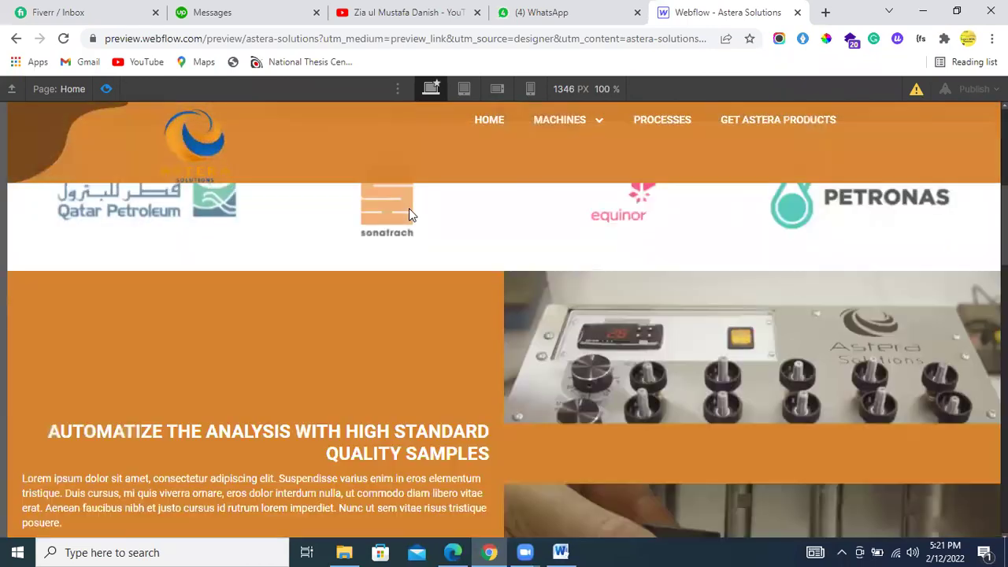
scroll(408, 208, "down", 2)
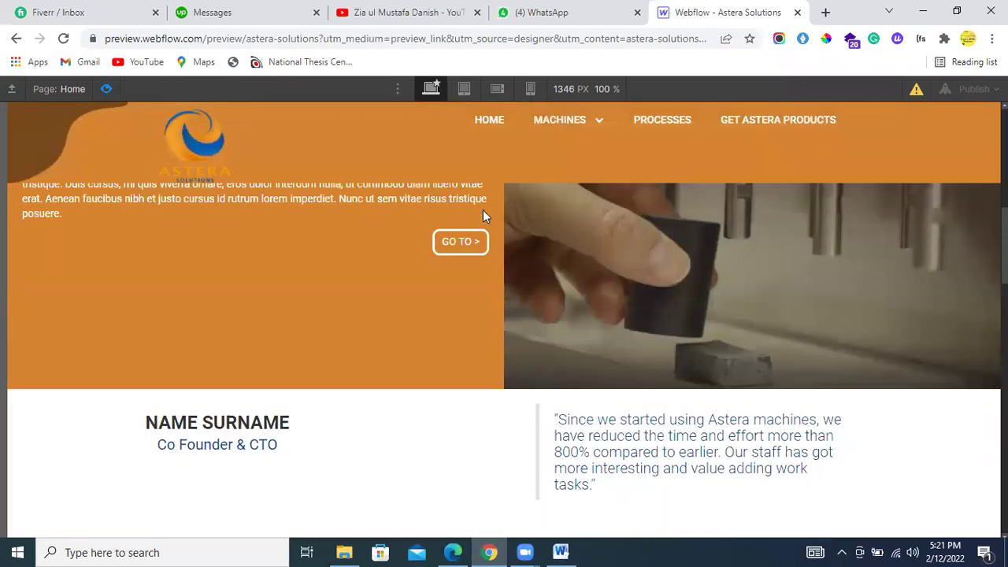
scroll(483, 210, "down", 3)
scroll(461, 158, "up", 10)
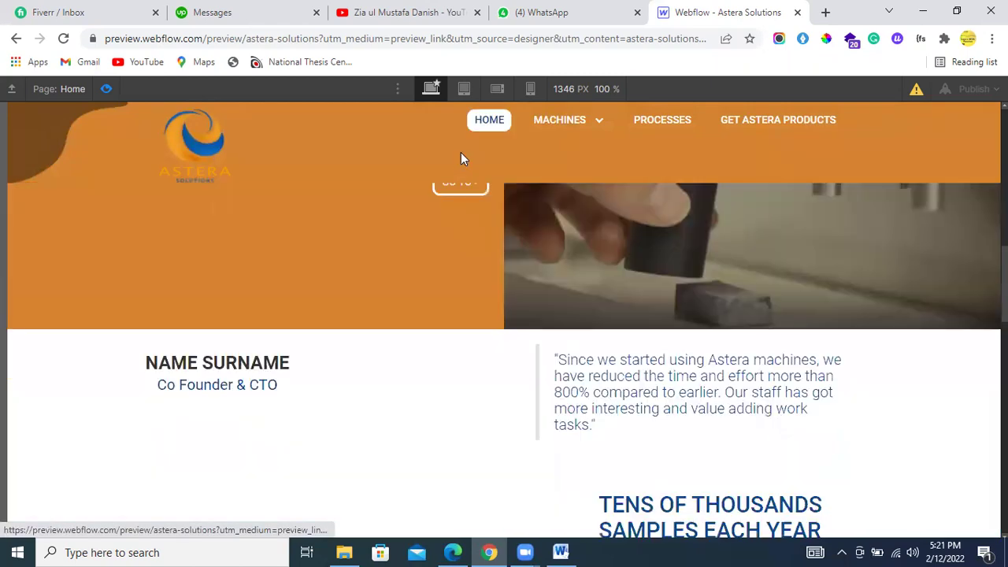
scroll(461, 153, "down", 8)
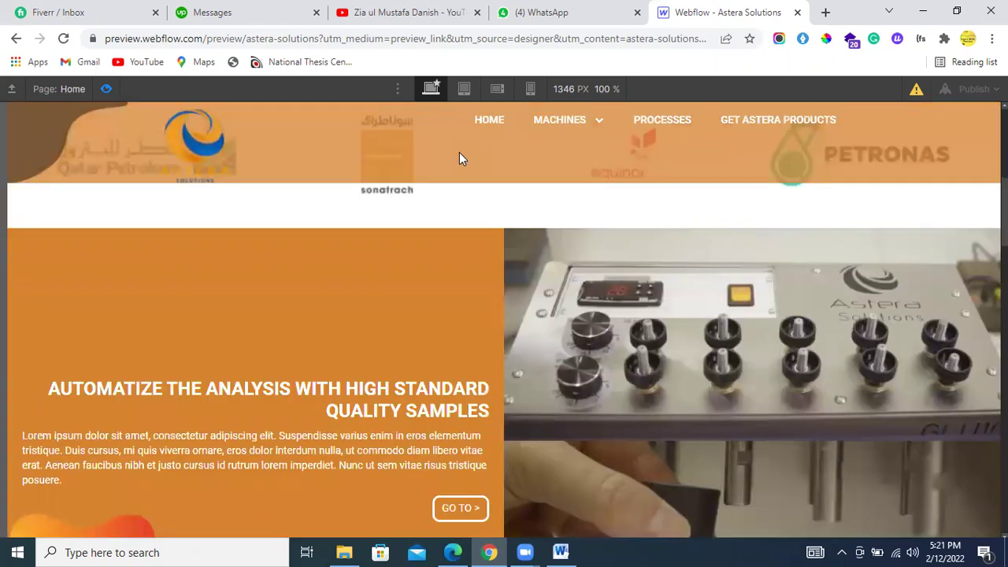
scroll(457, 155, "down", 5)
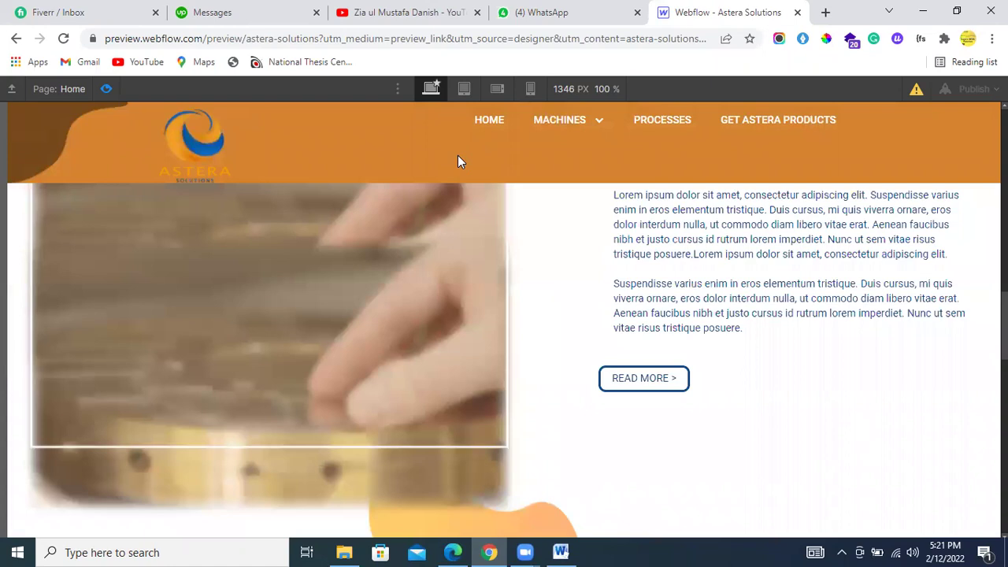
scroll(493, 302, "down", 5)
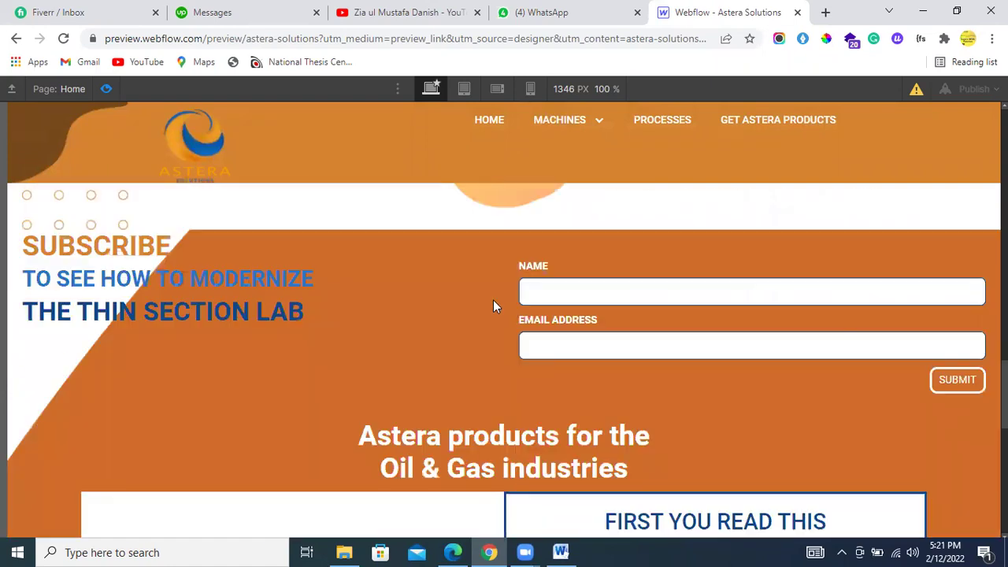
scroll(504, 130, "down", 1)
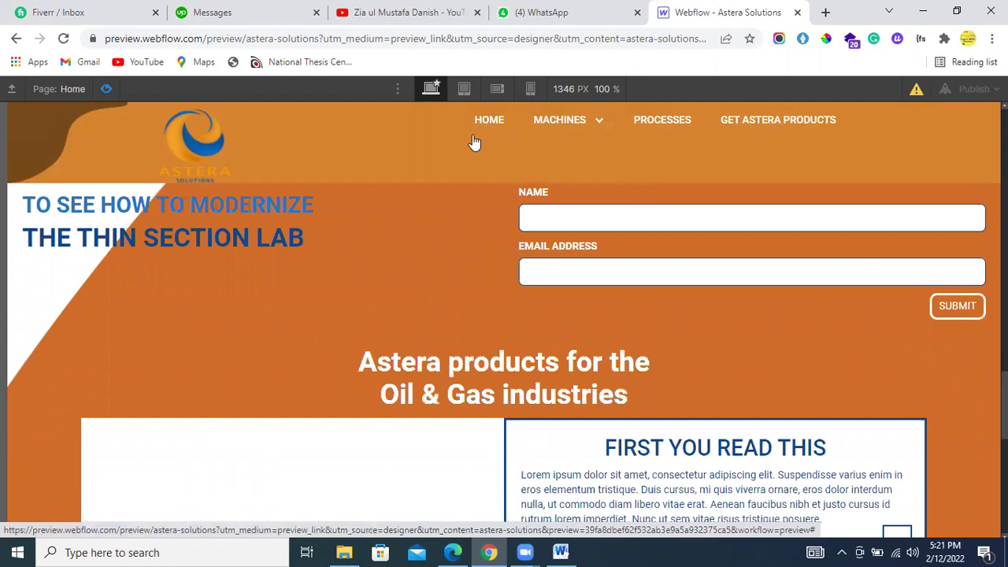
scroll(945, 154, "down", 3)
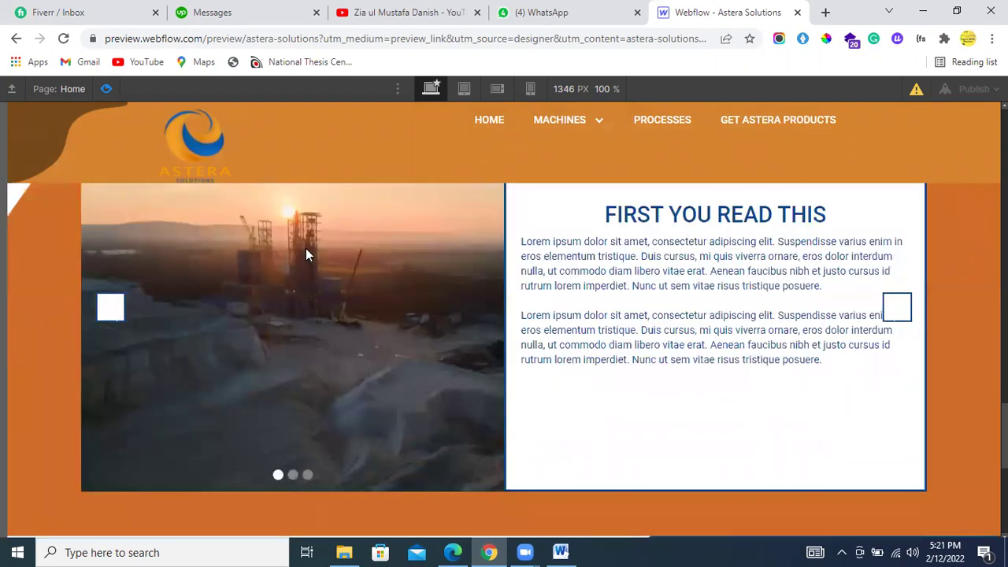
scroll(338, 233, "down", 5)
scroll(346, 230, "up", 15)
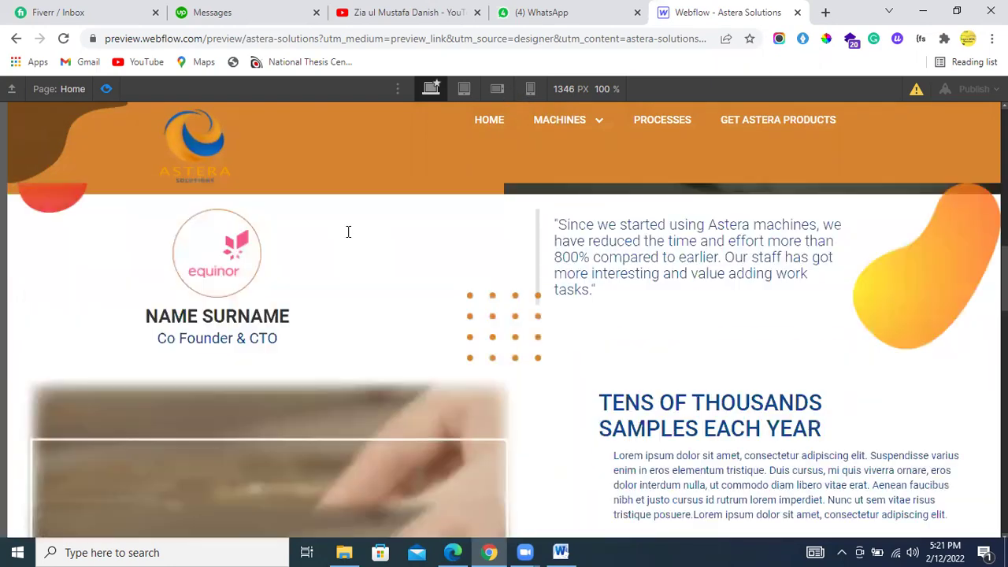
scroll(348, 233, "up", 10)
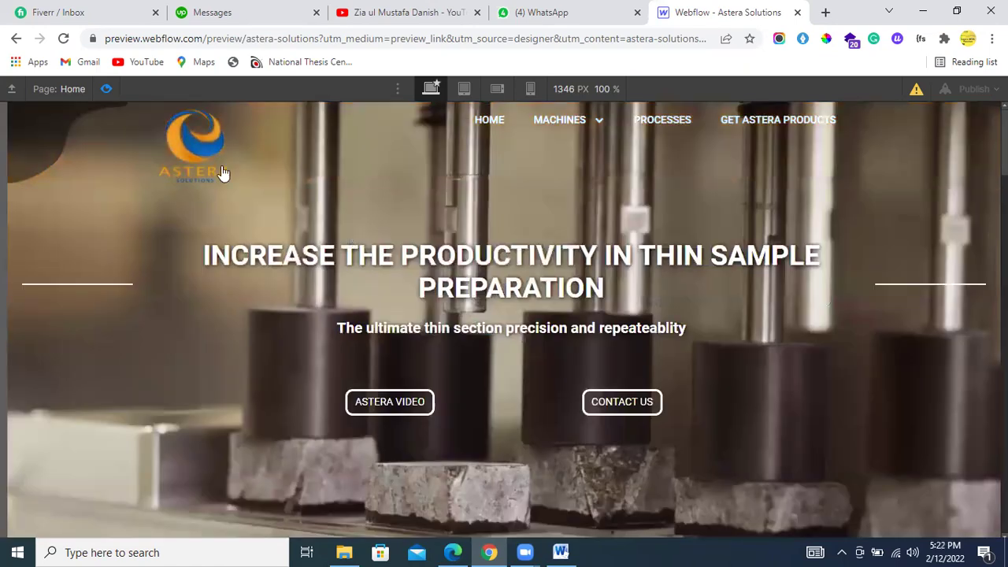
scroll(223, 173, "down", 10)
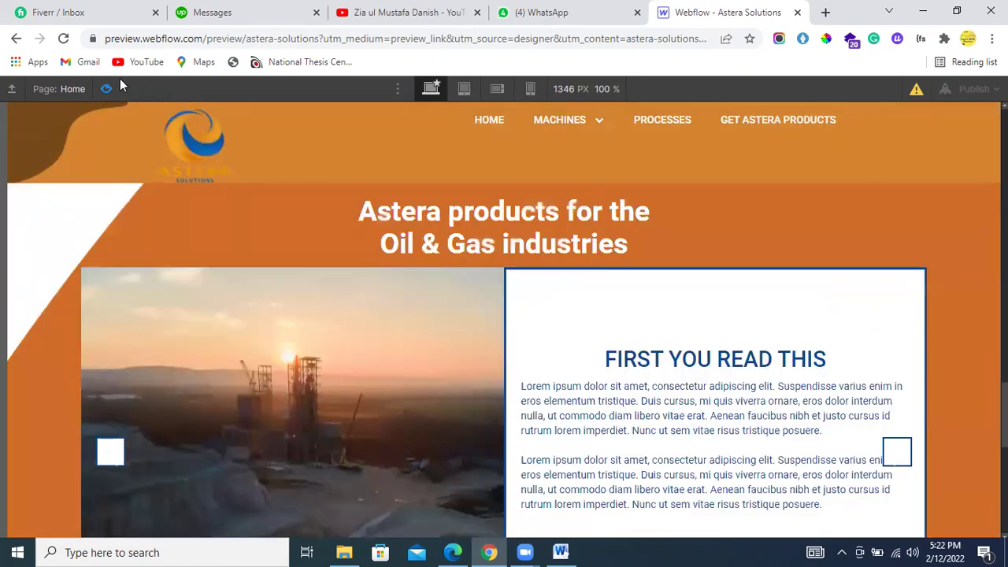
Read the client's WhatsApp questions about moving and recolouring the slider arrows, then return to Webflow
left_click(533, 12)
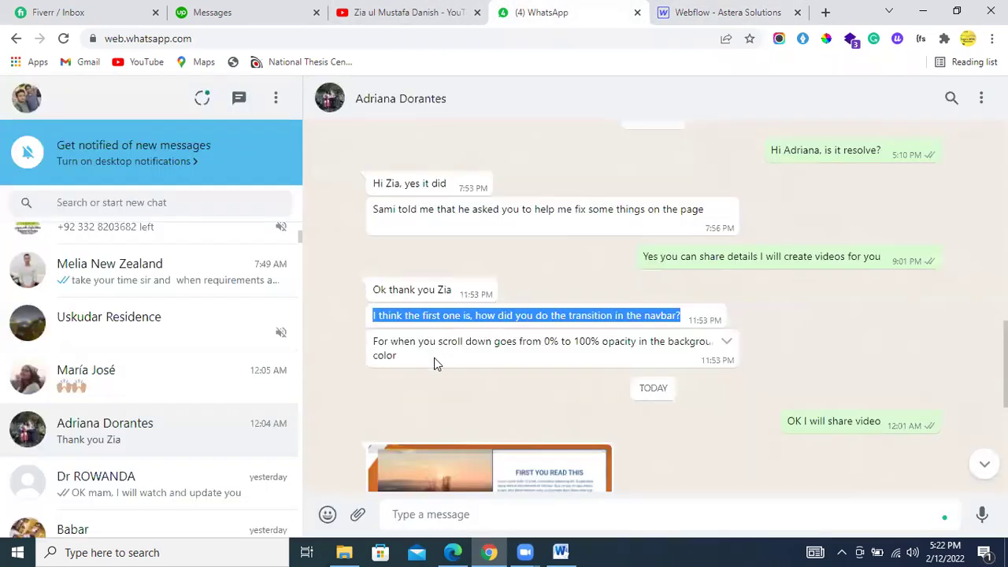
scroll(433, 358, "down", 3)
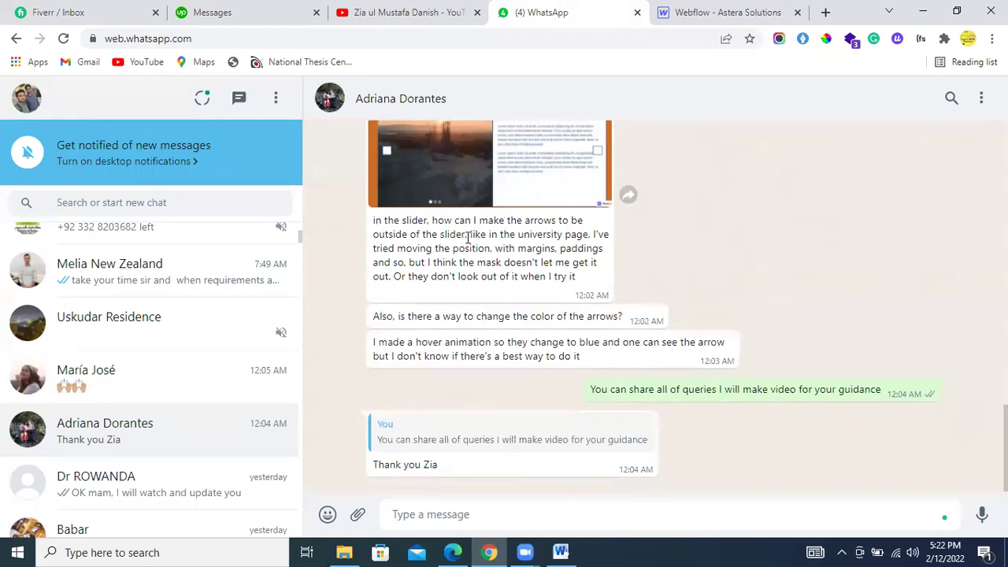
left_click(699, 13)
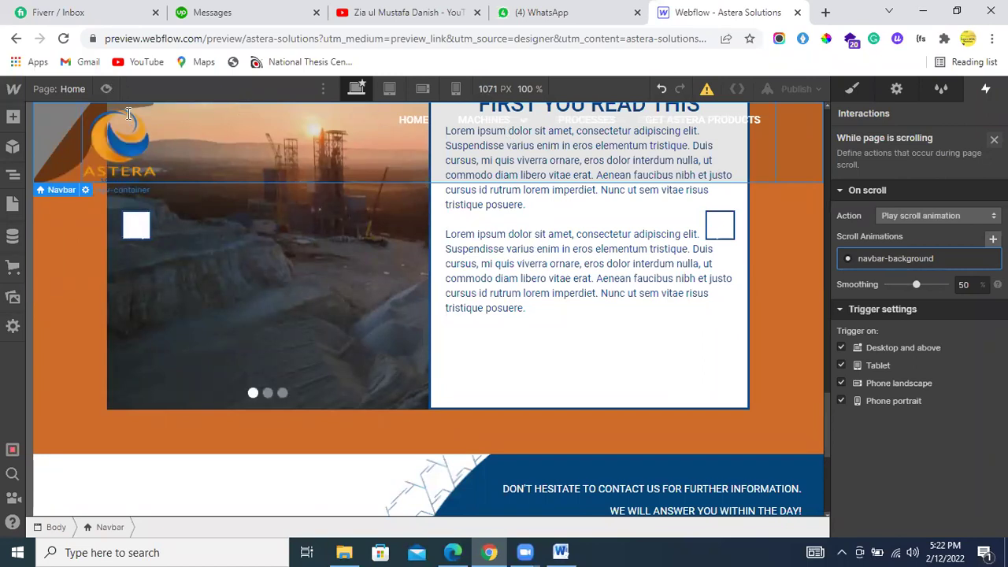
Preview the page and advance the products slider with its right arrow
left_click(110, 89)
scroll(670, 331, "down", 3)
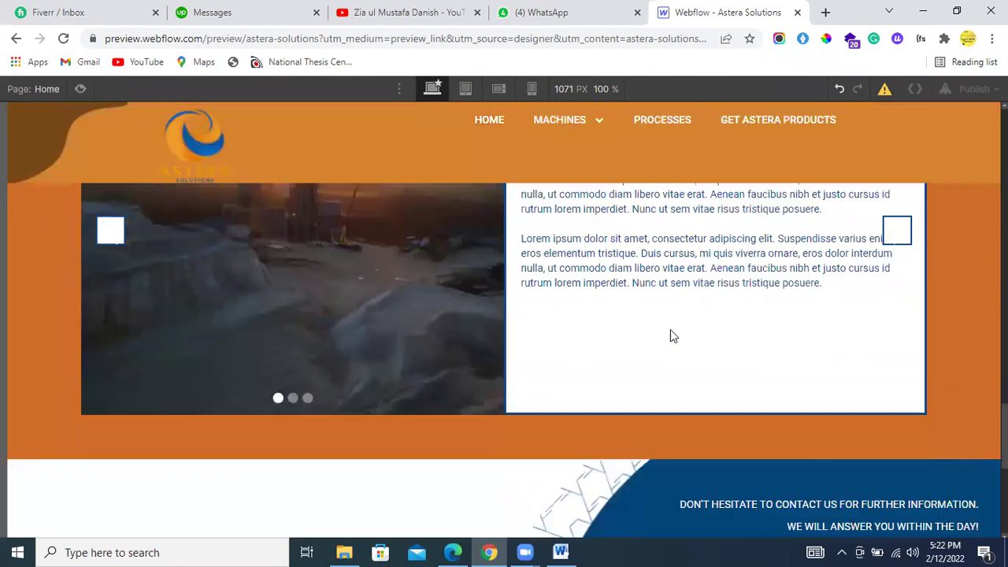
scroll(879, 312, "up", 1)
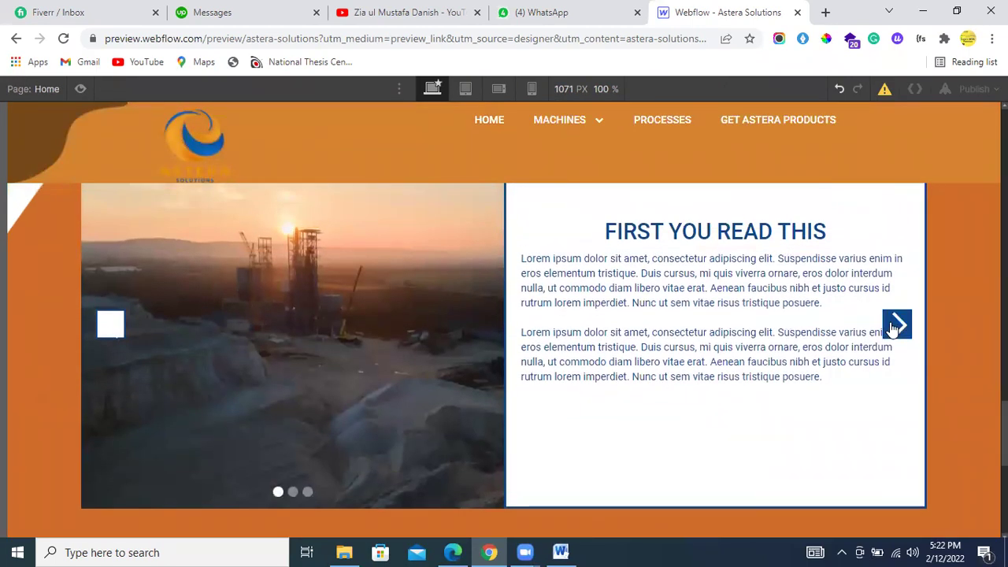
left_click(895, 324)
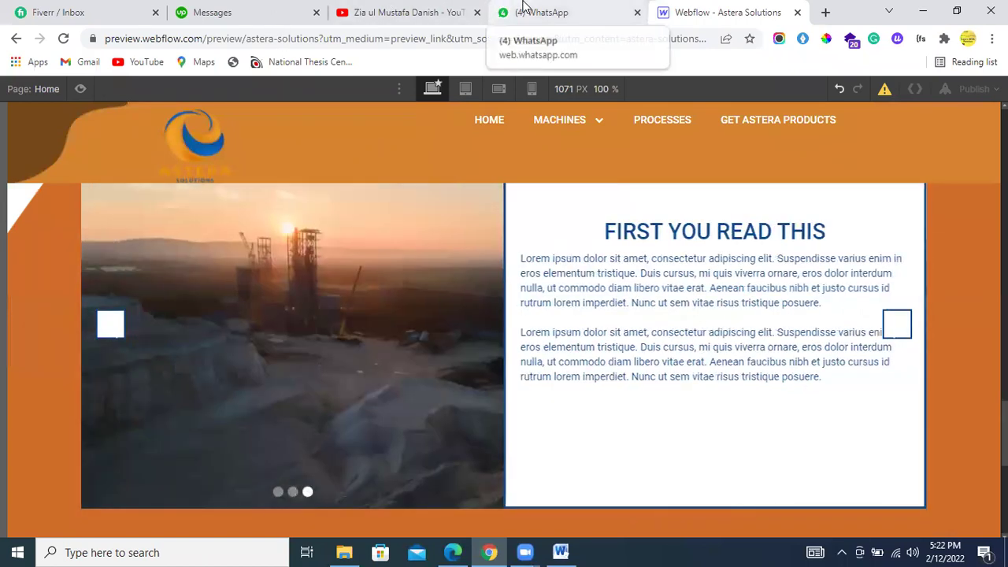
left_click(525, 10)
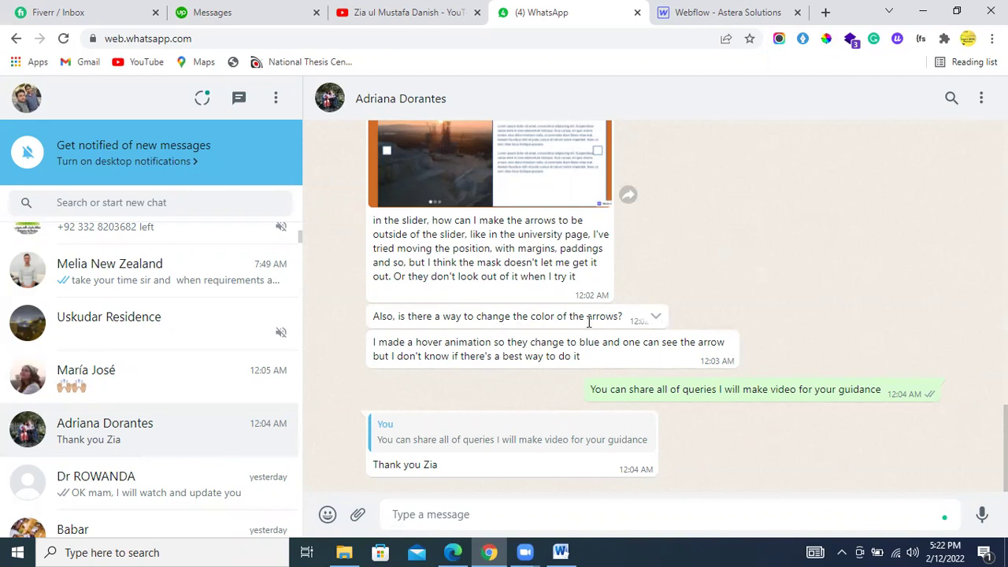
left_click(711, 12)
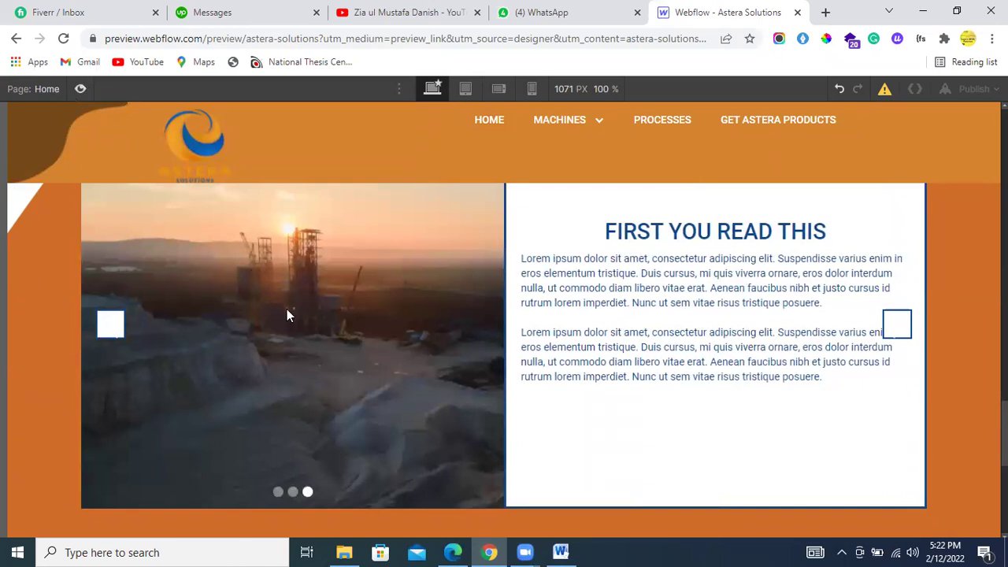
Exit preview, select the slider's Right Arrow, open its Style panel, and expand it in the Navigator
key("ctrl+shift+p")
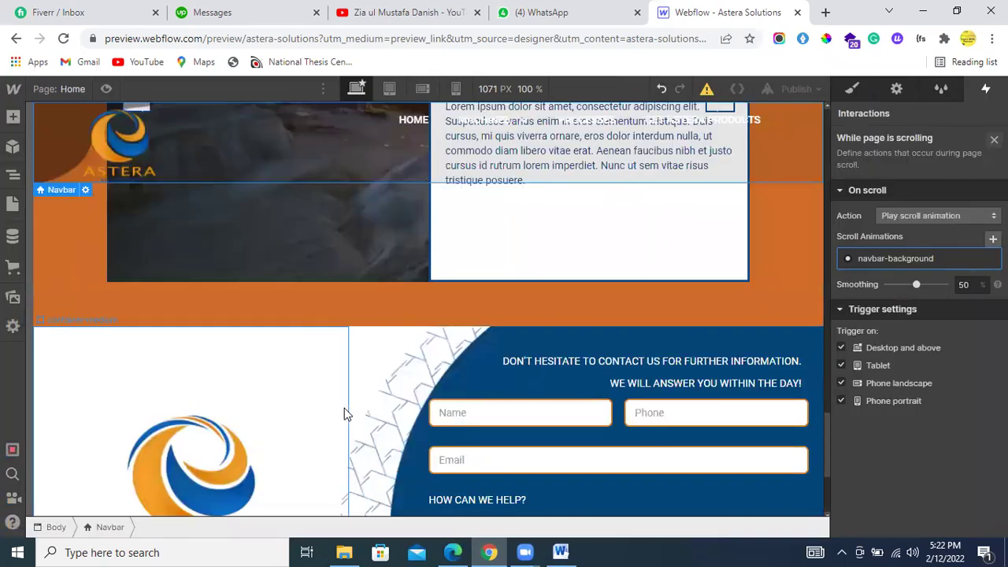
scroll(754, 279, "up", 5)
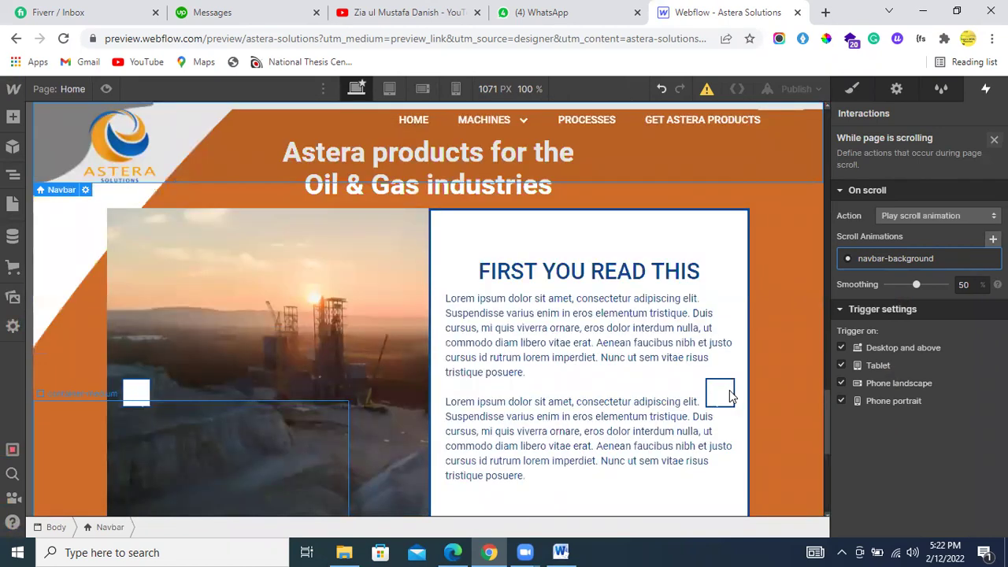
scroll(727, 396, "down", 1)
left_click(719, 312)
scroll(780, 191, "up", 1)
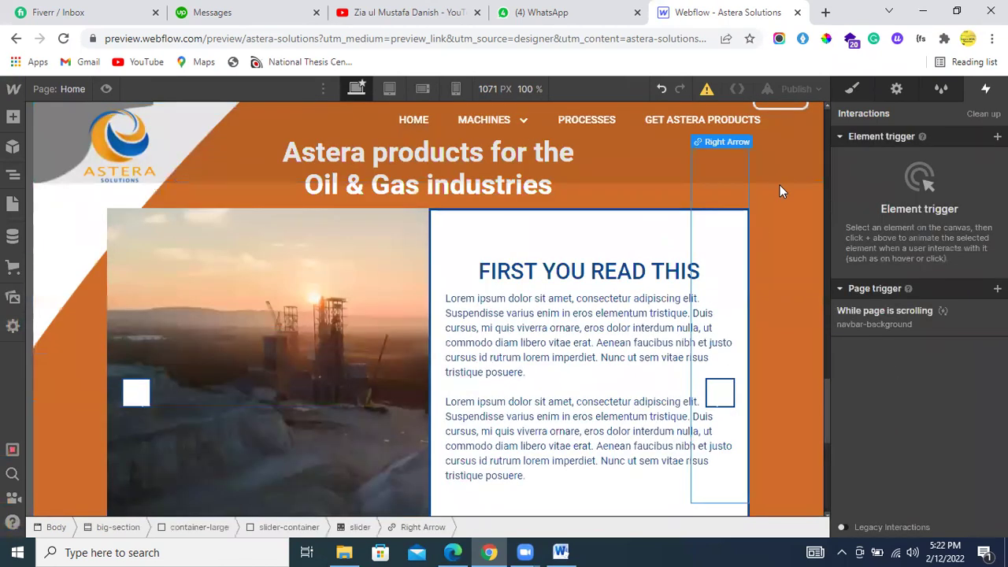
left_click(853, 88)
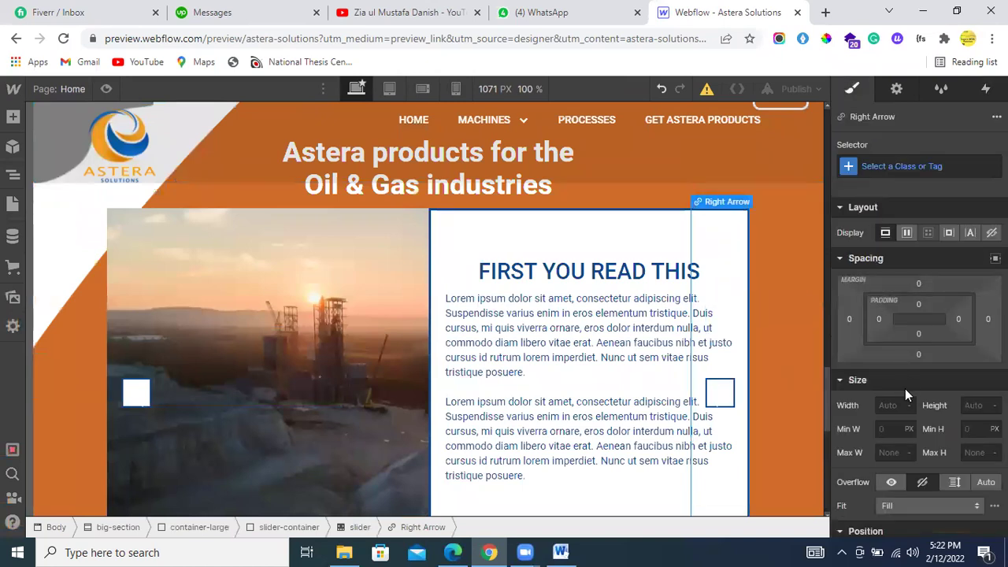
left_click(14, 178)
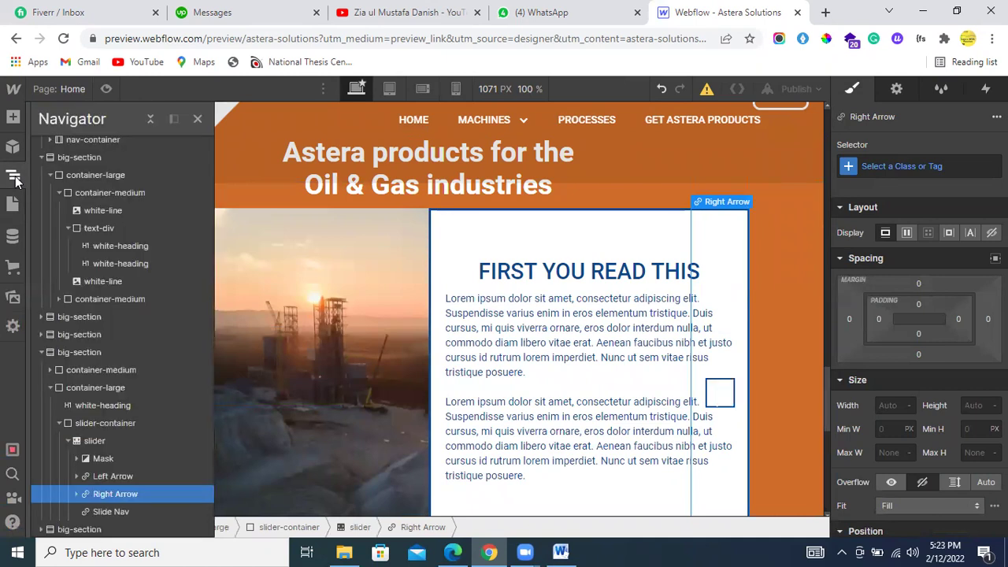
left_click(74, 494)
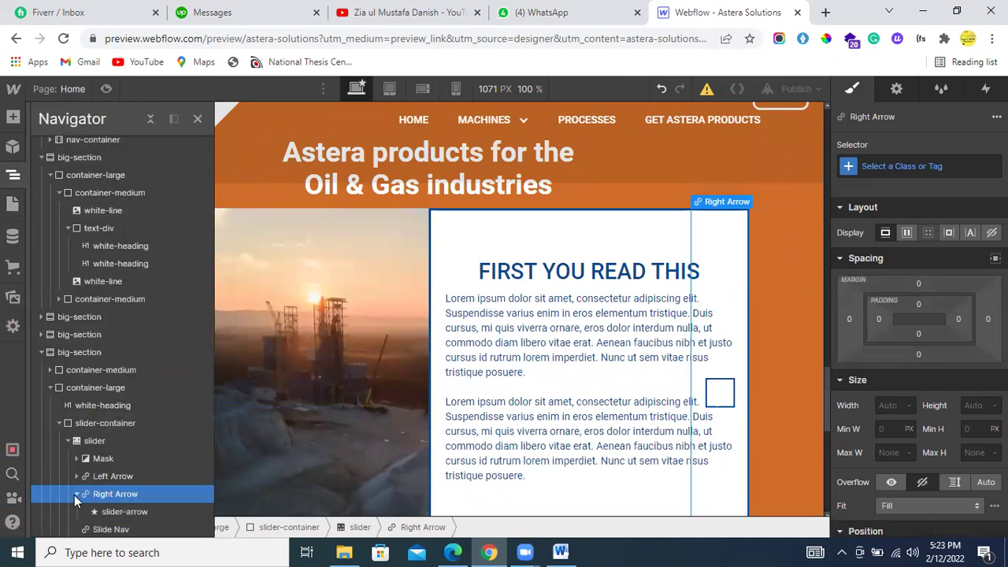
scroll(944, 311, "down", 5)
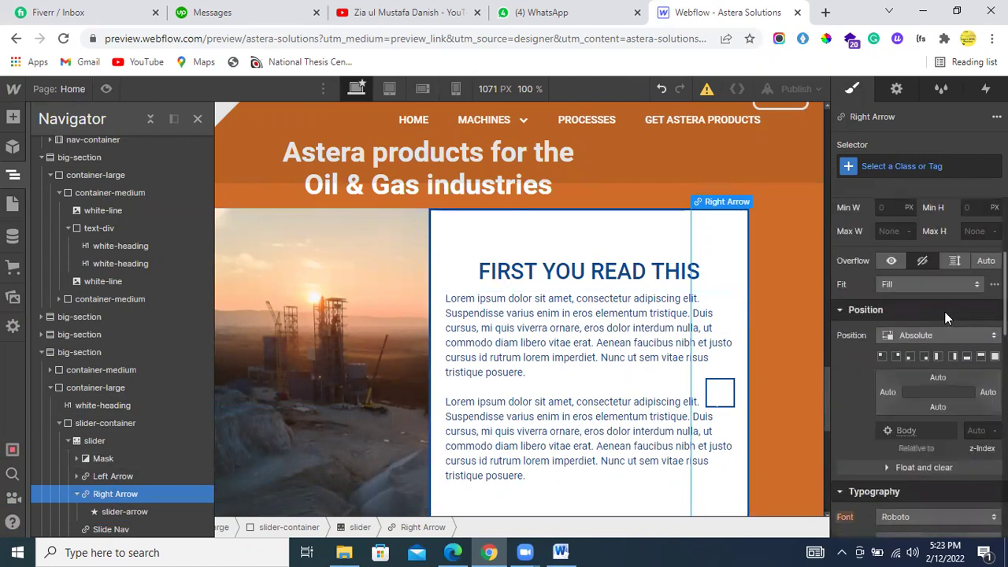
scroll(943, 319, "up", 2)
Give the Right Arrow a new class named right-arrow
left_click(912, 167)
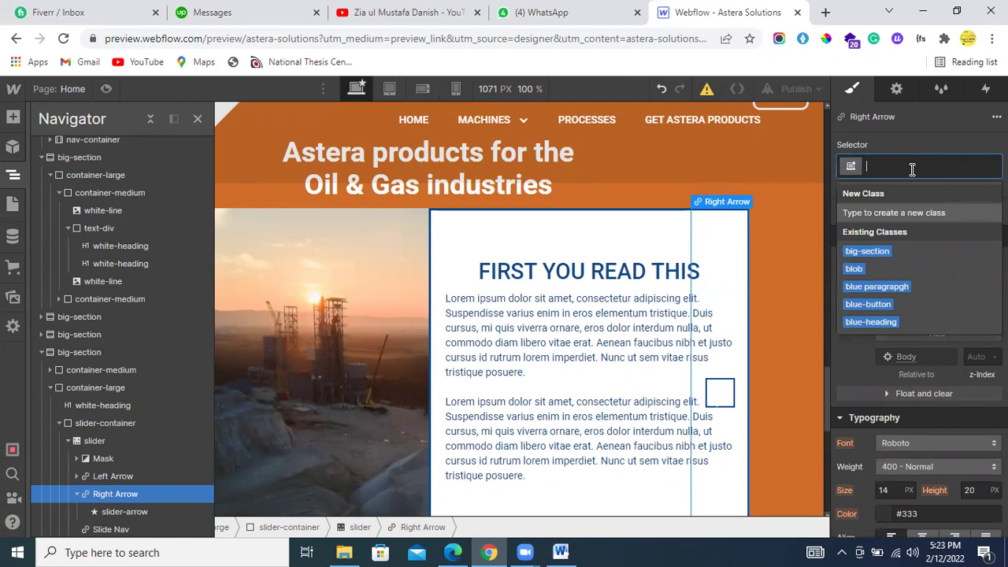
type("right")
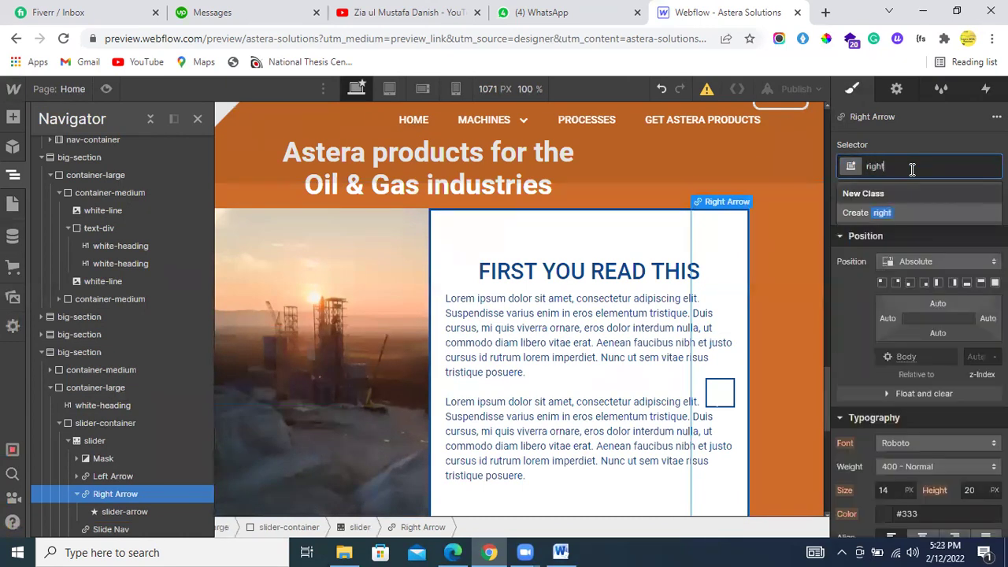
type("-arrow")
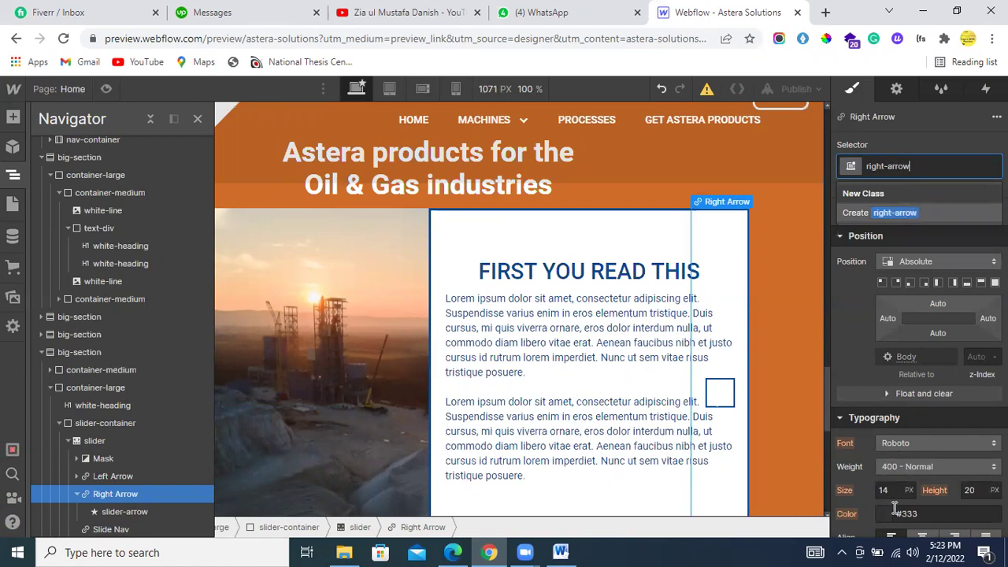
key("Return")
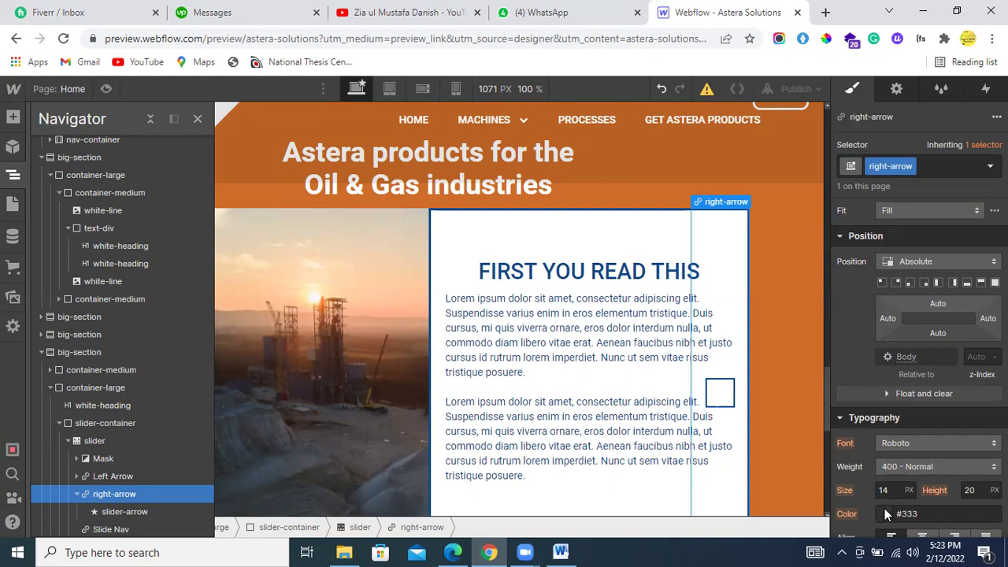
Set the right arrow's text colour to Dark Slate Blue, briefly trying orange first
left_click(887, 514)
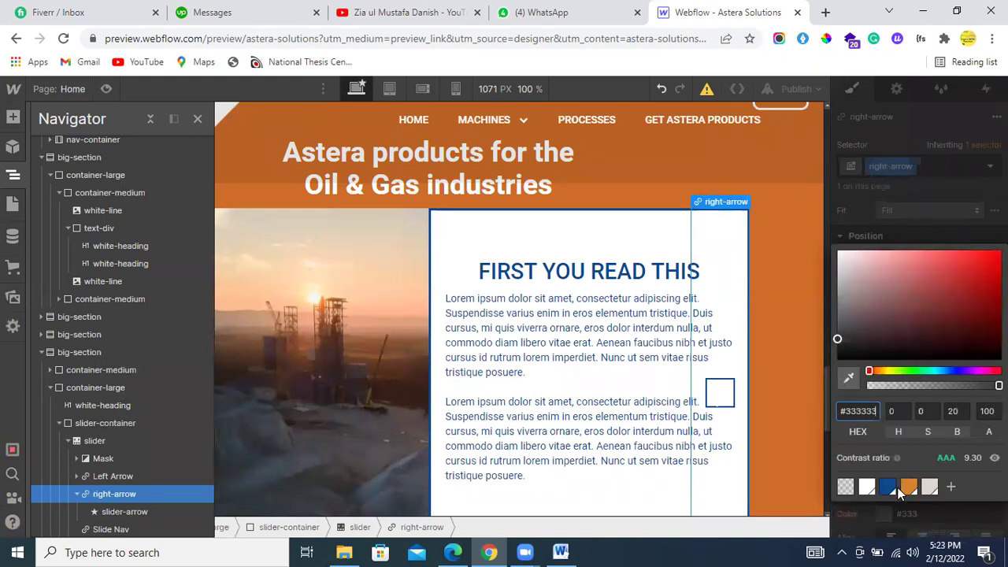
left_click(887, 487)
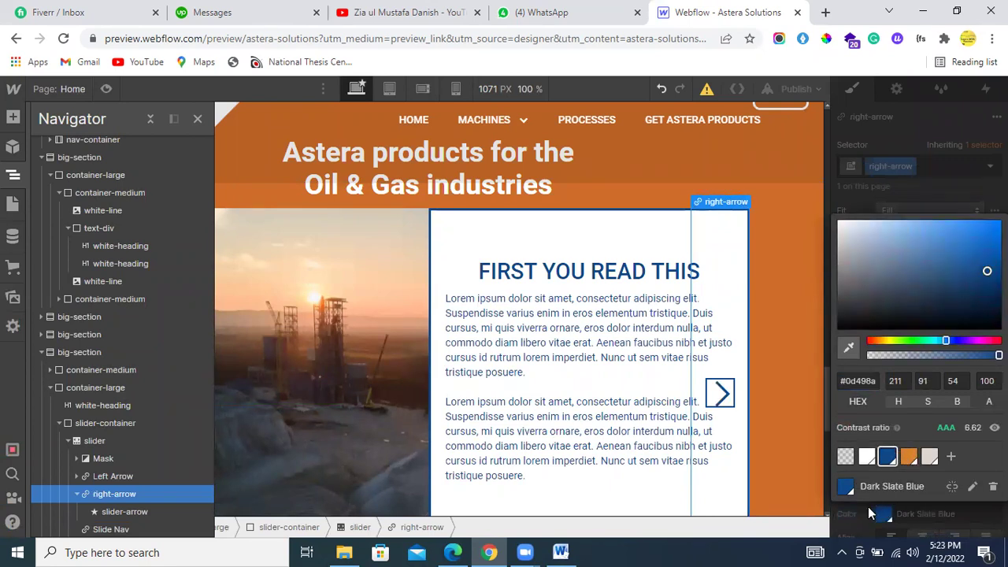
left_click(869, 514)
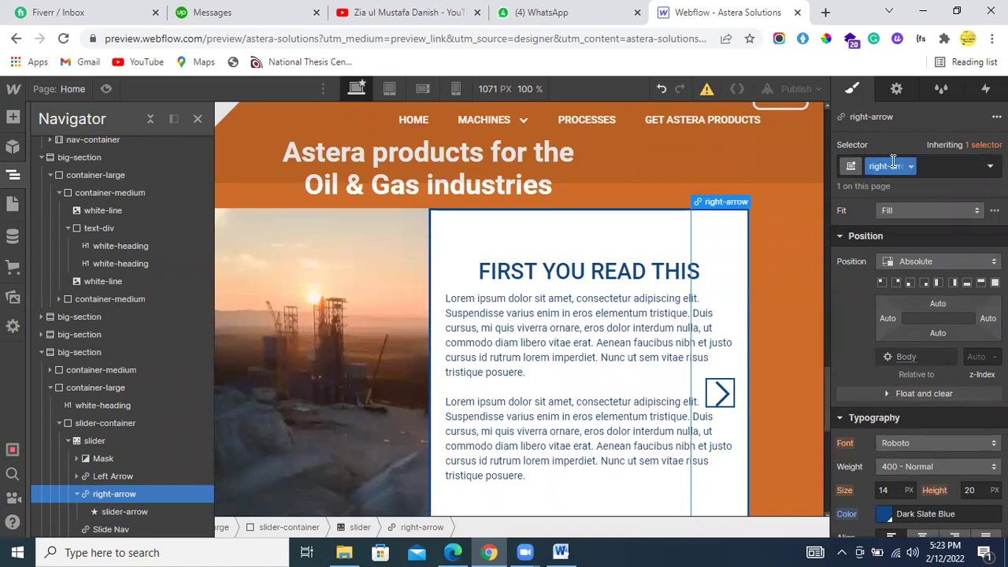
left_click(885, 514)
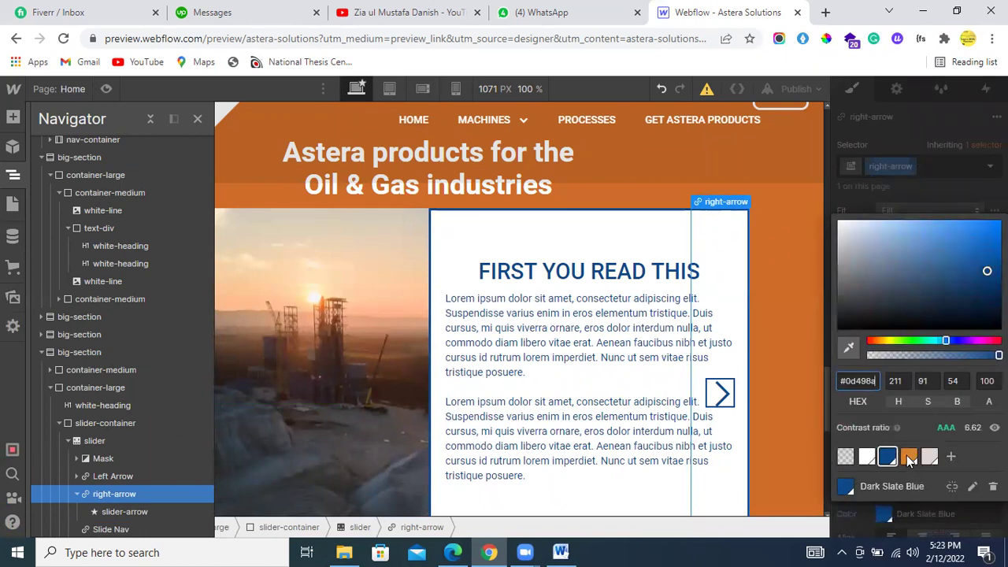
left_click(910, 486)
left_click(908, 457)
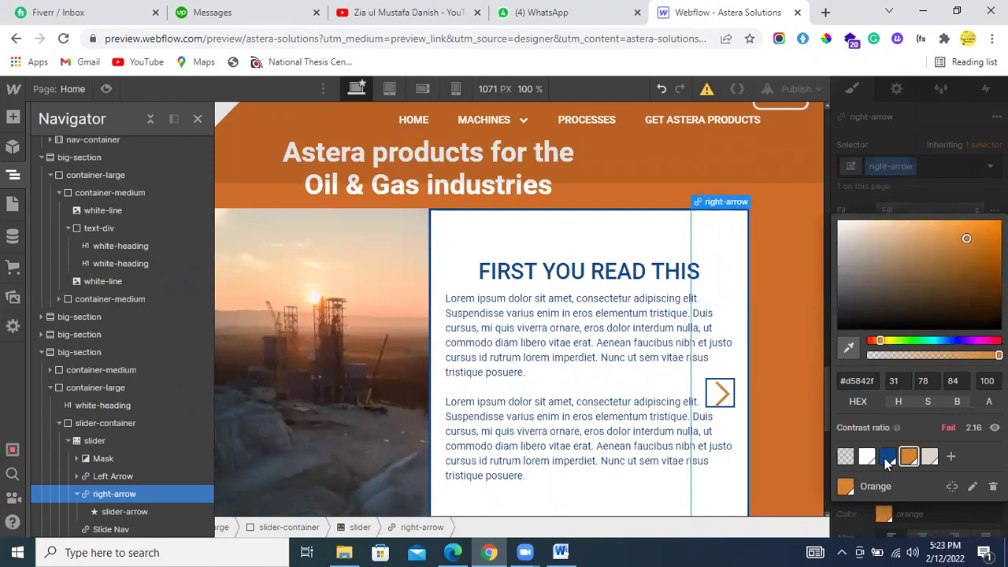
left_click(887, 459)
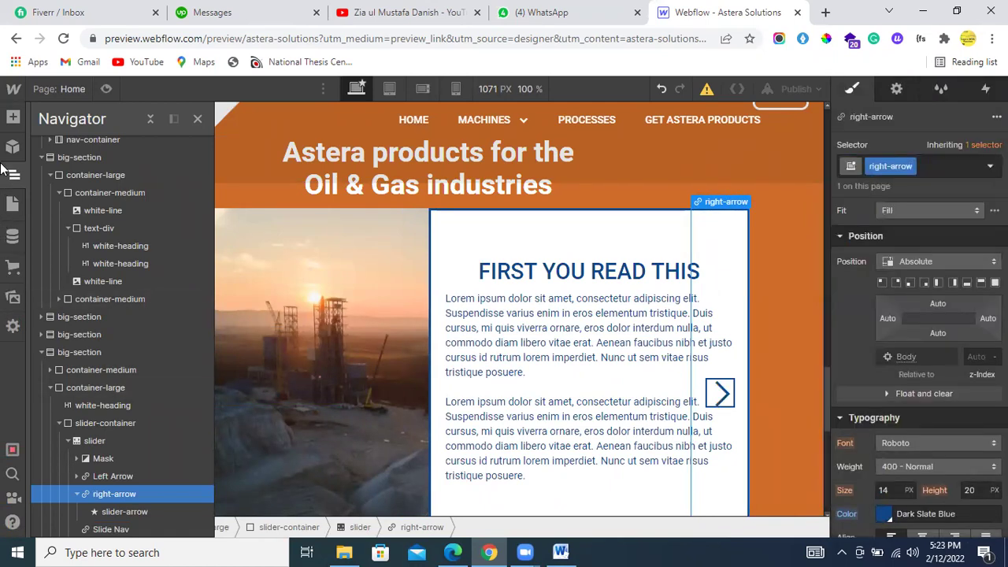
Close the Navigator, select the Left Arrow, and set its text colour to Orange
left_click(13, 174)
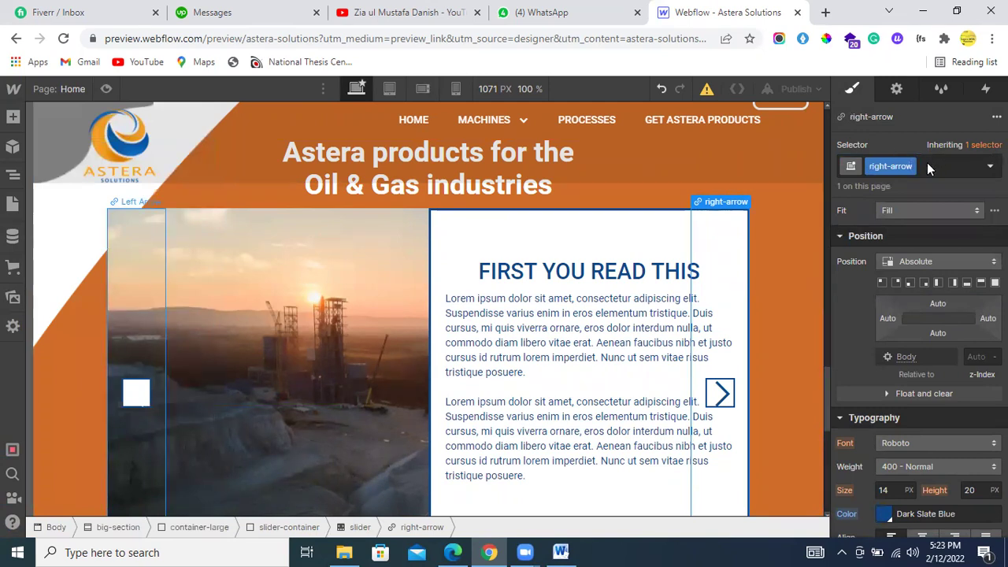
key("Up")
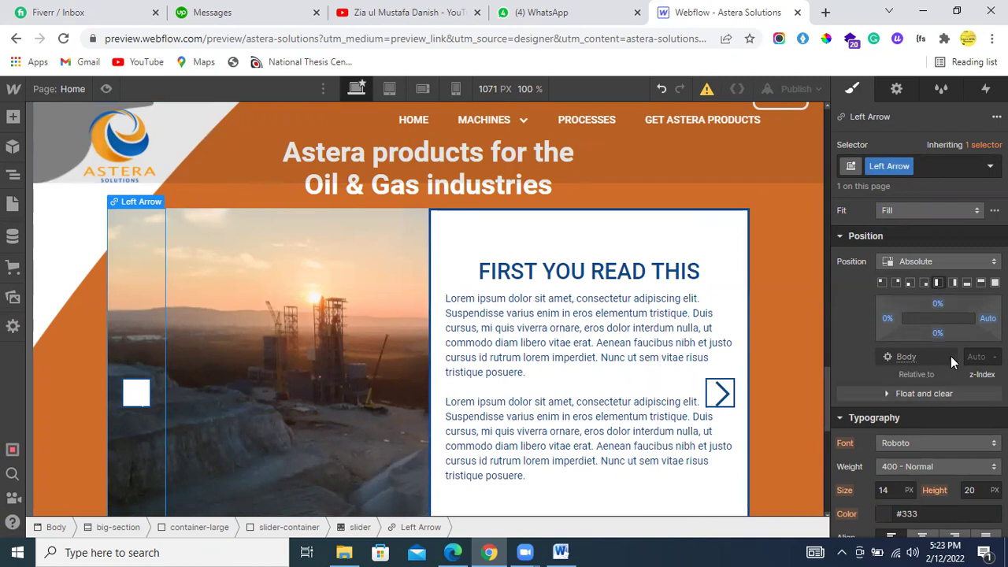
left_click(889, 512)
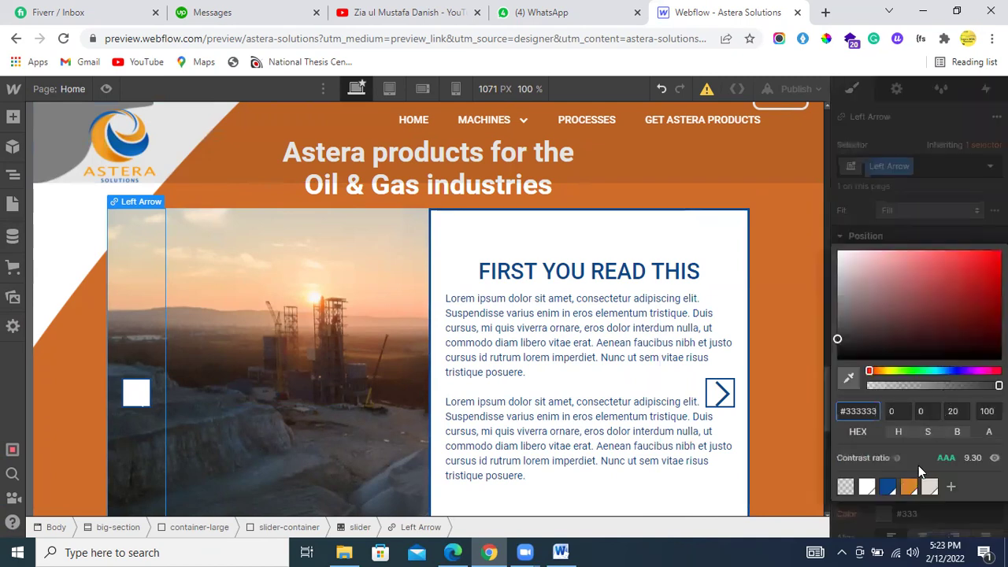
left_click(880, 489)
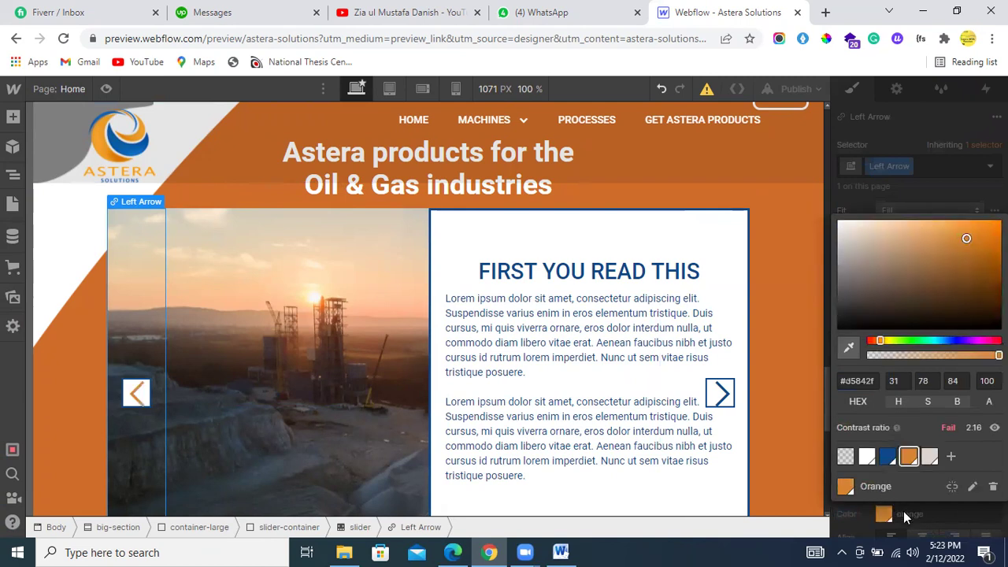
left_click(904, 515)
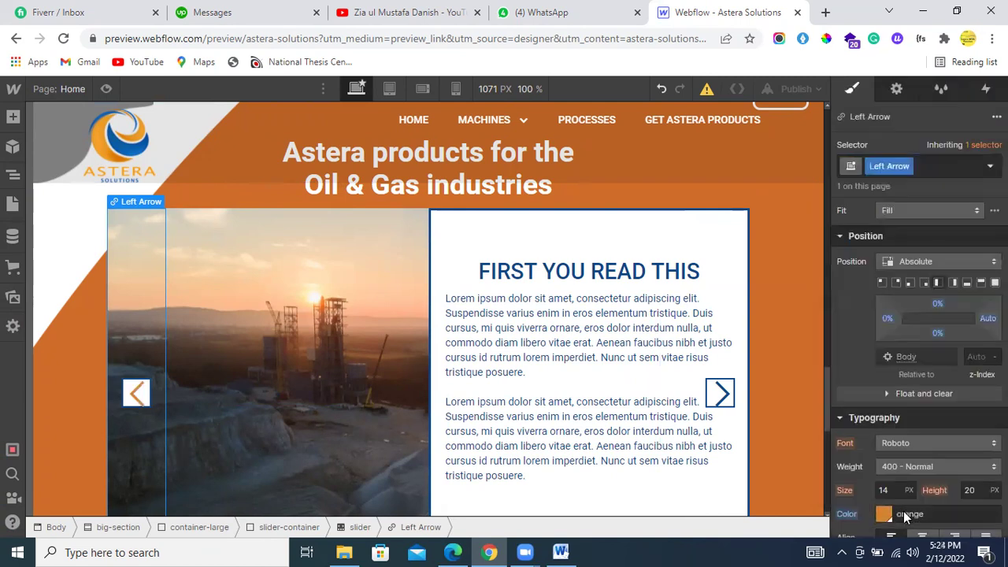
Set the slider-arrow icon class's text colour to Orange
left_click(725, 398)
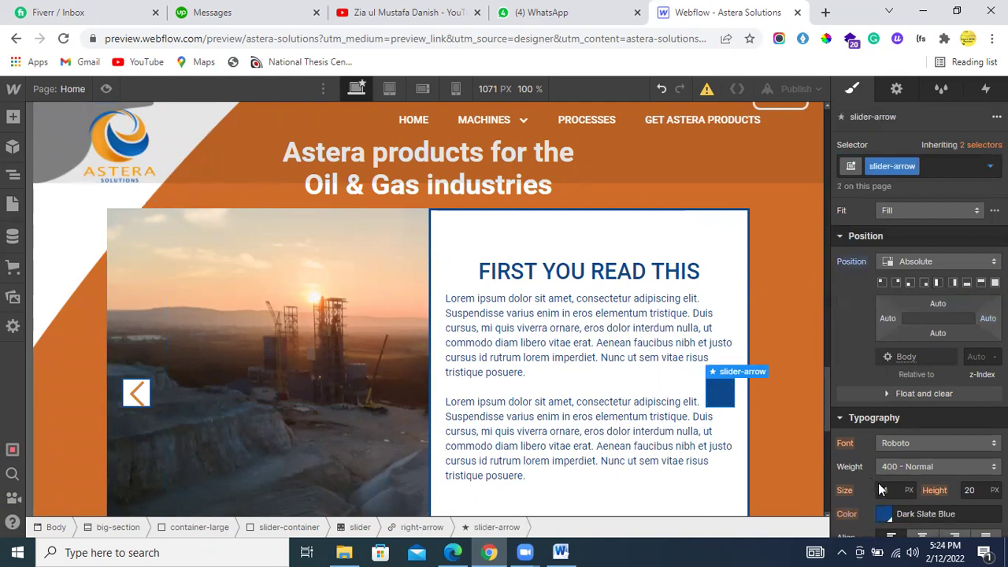
left_click(905, 513)
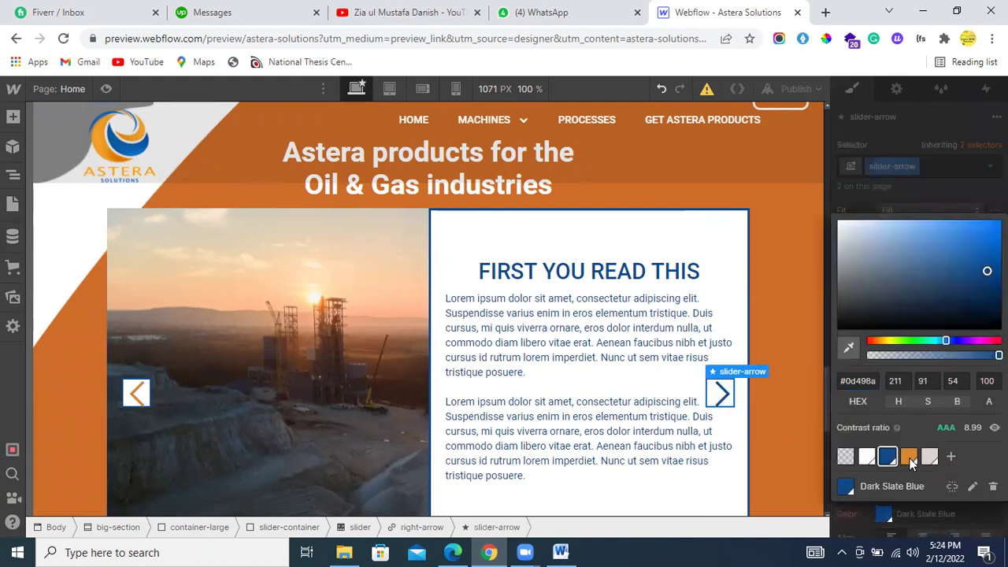
left_click(909, 457)
left_click(861, 508)
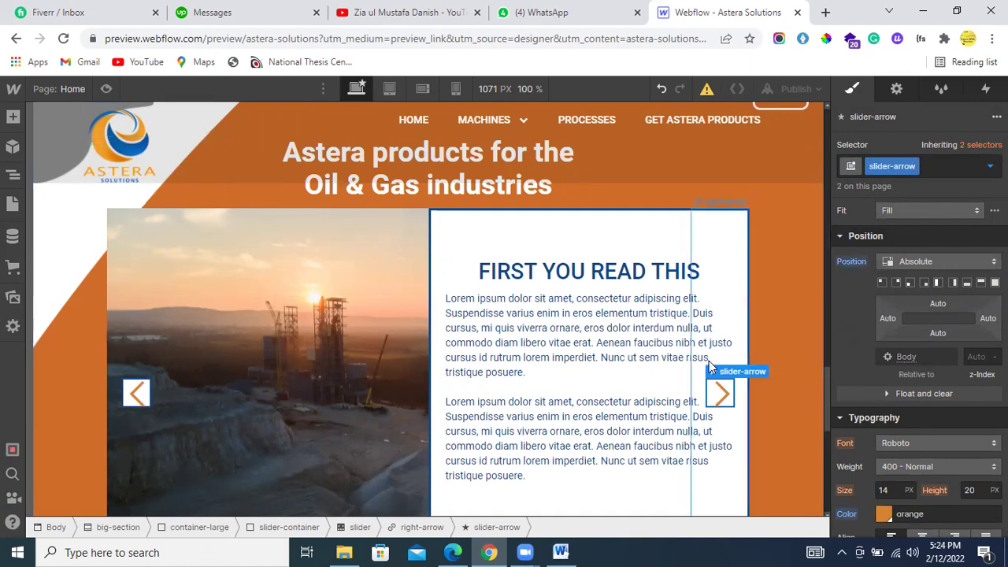
Select the parent right-arrow element, then recheck the client's WhatsApp question about the arrows
mouse_move(713, 372)
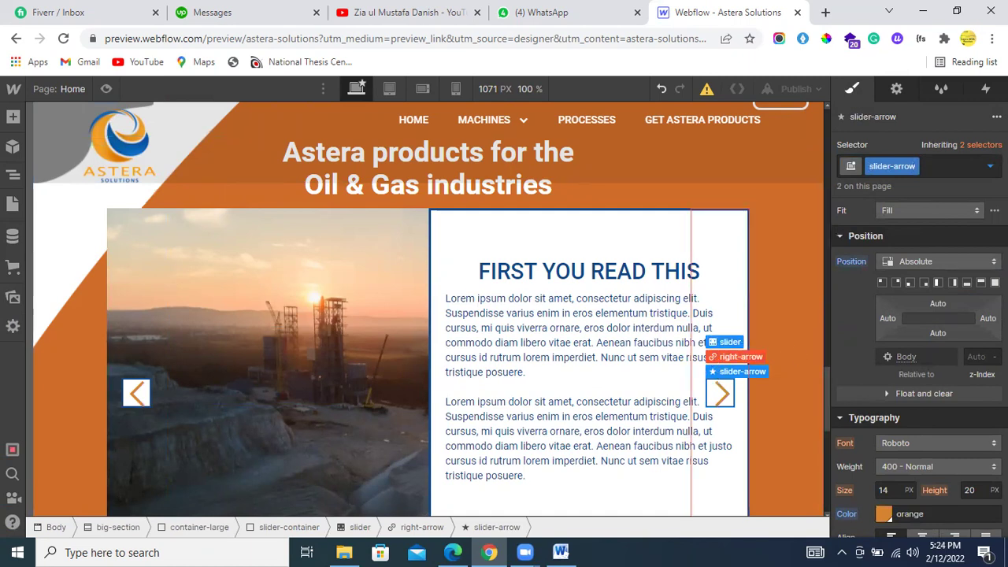
left_click(738, 356)
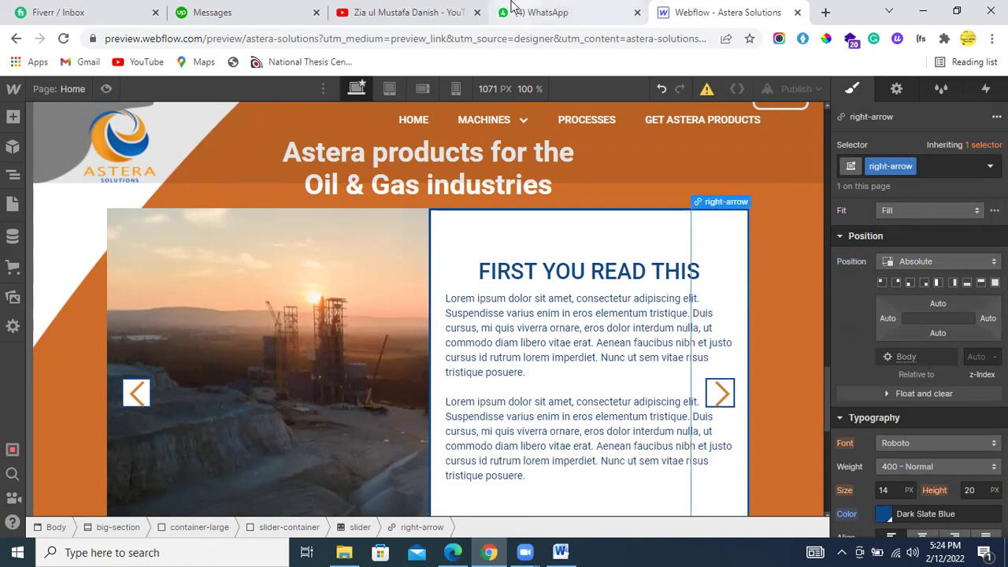
left_click(559, 12)
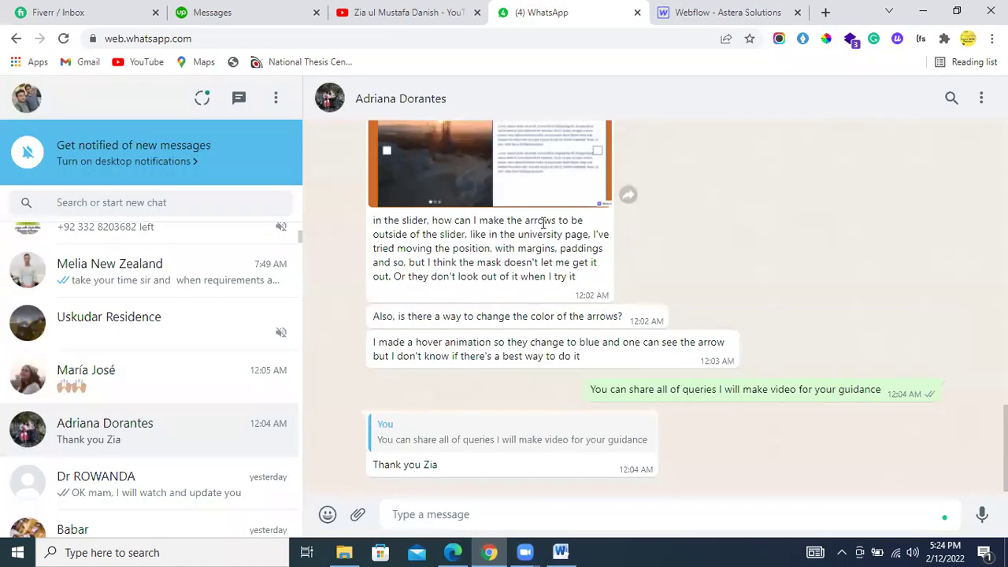
Switch the right arrow's left offset to percent and set it to 95%
left_click(688, 10)
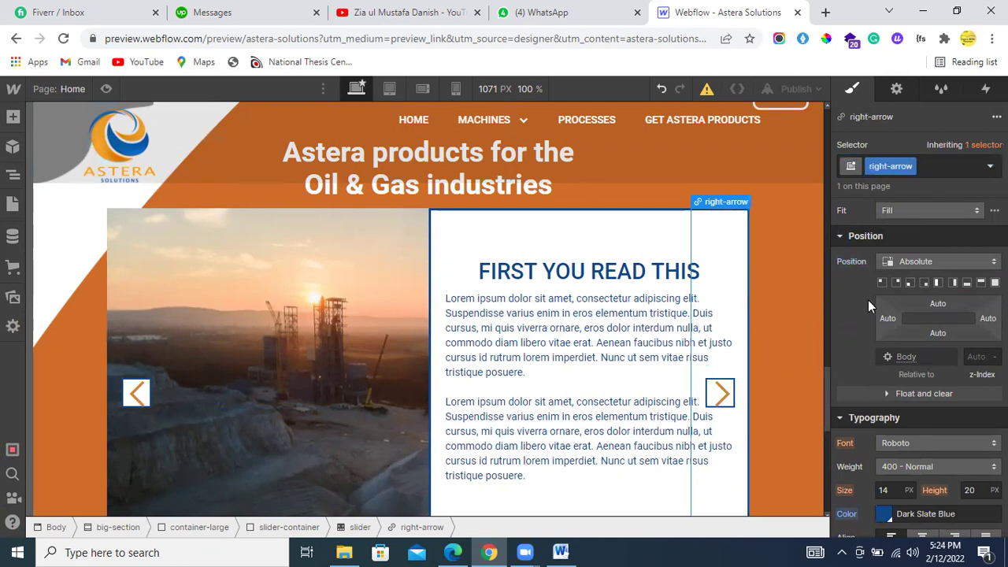
left_click(974, 359)
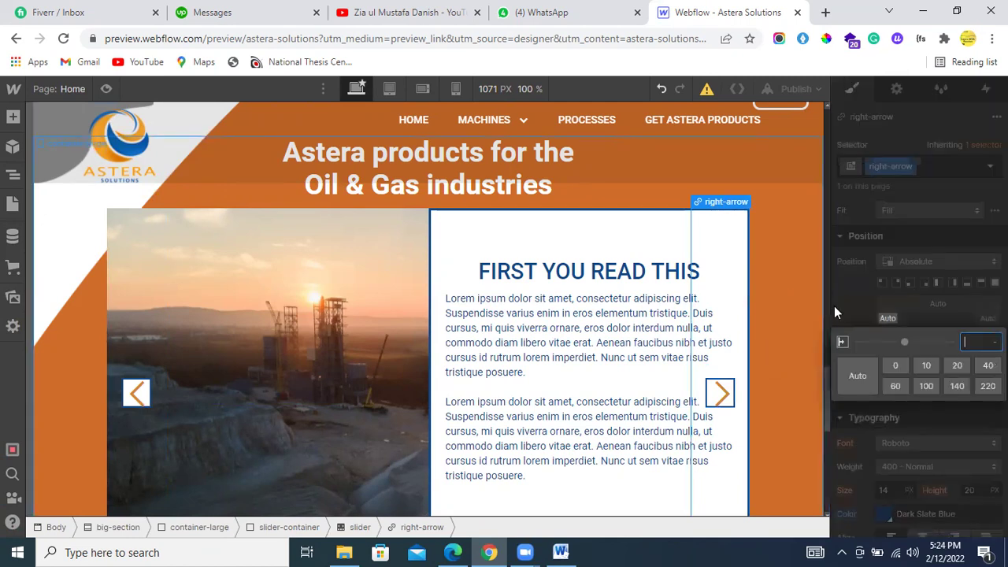
left_click(993, 341)
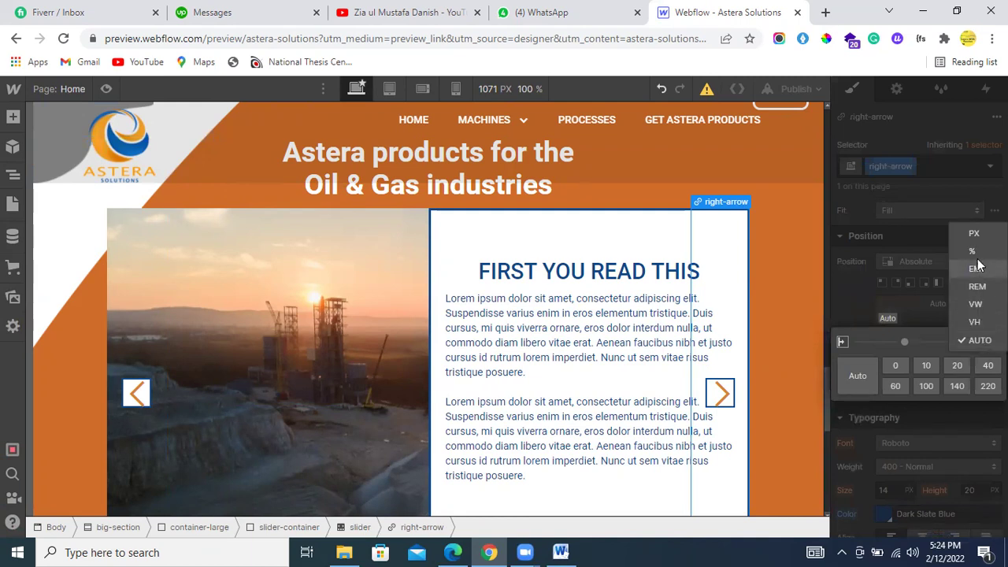
key("Return")
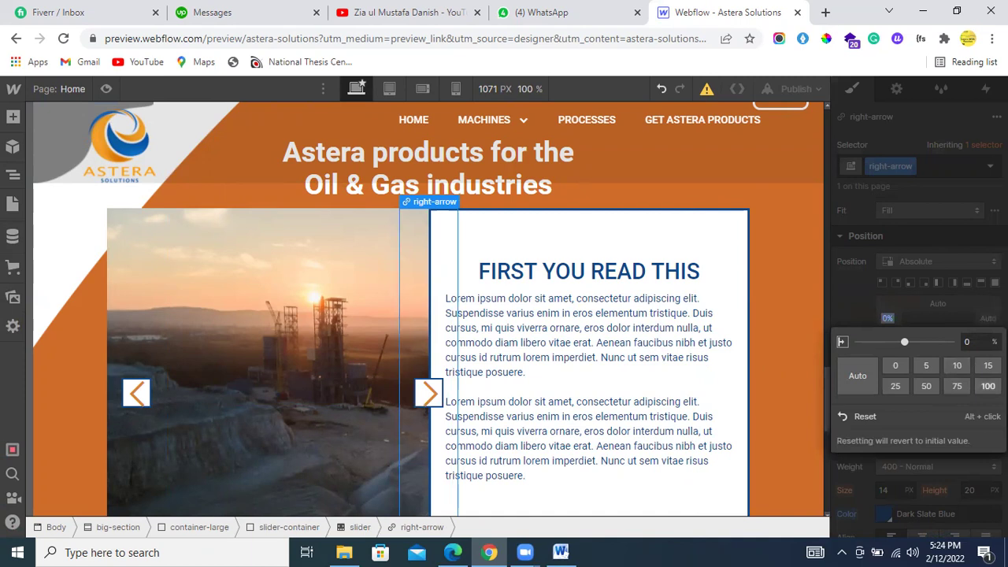
left_click(987, 386)
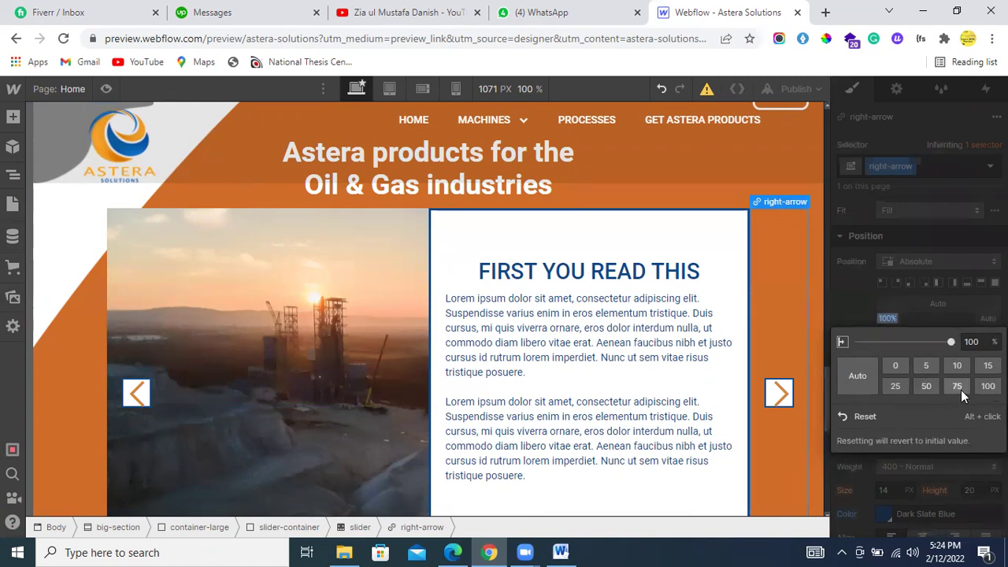
left_click(978, 338)
type("95")
key("Return")
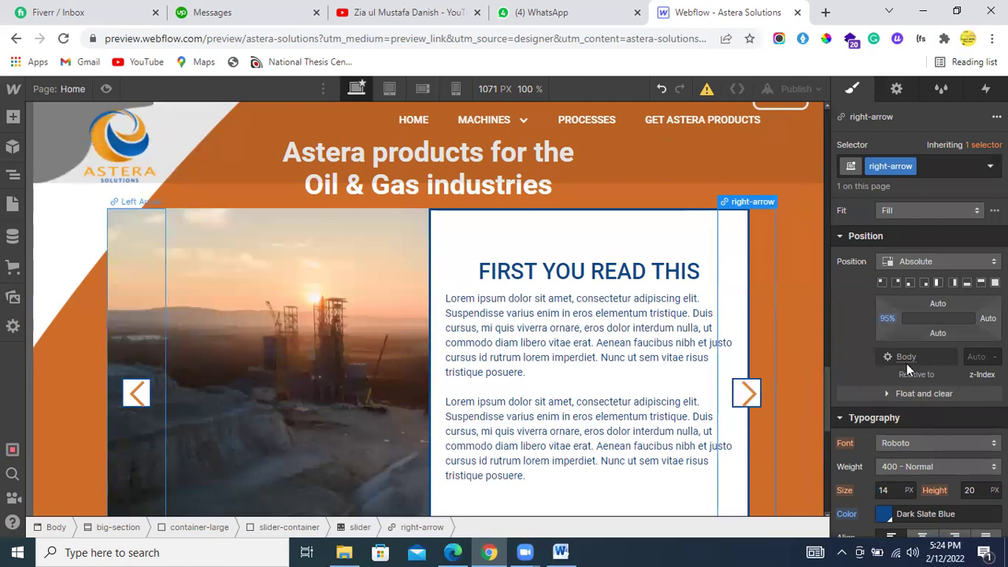
Set the right arrow's font size to 24 px
scroll(892, 484, "down", 3)
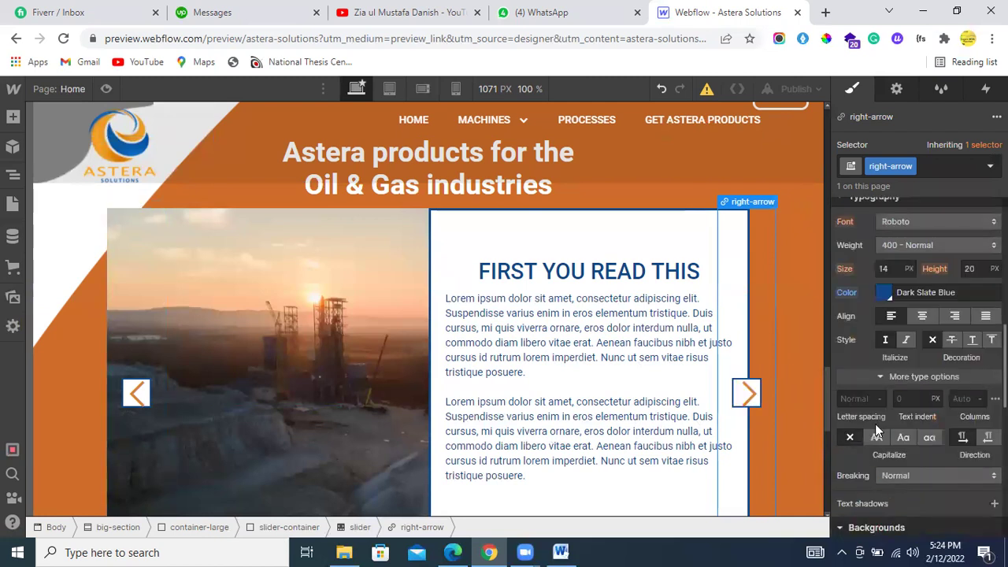
left_click(895, 269)
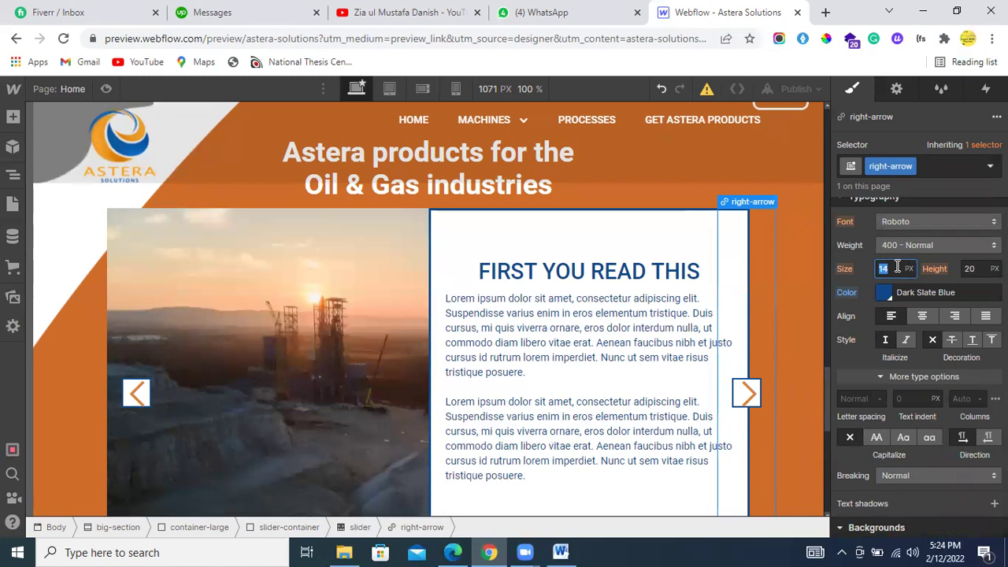
type("24")
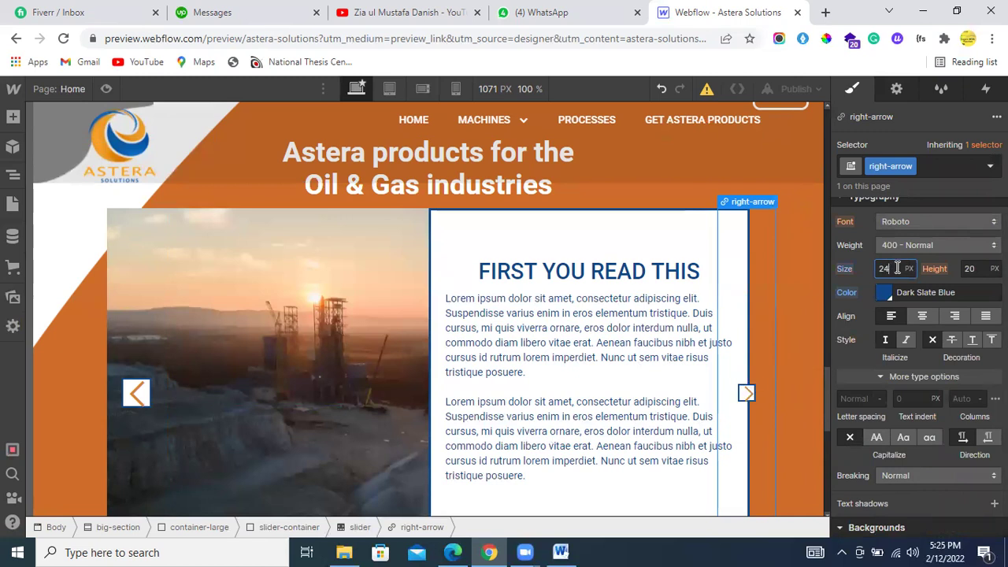
double_click(896, 268)
Size the right arrow to 24 px wide by 24 px high
scroll(926, 352, "up", 3)
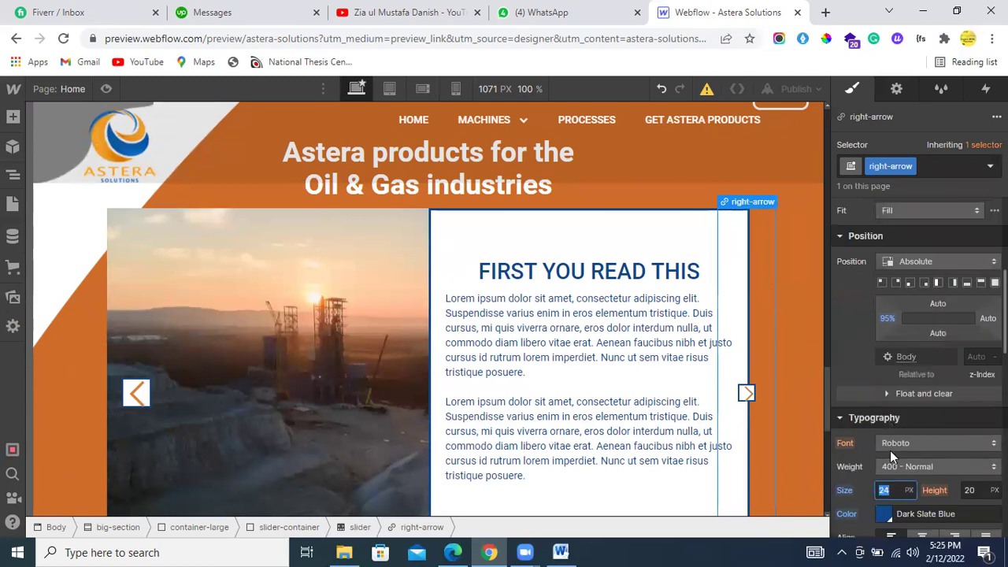
scroll(888, 386, "up", 5)
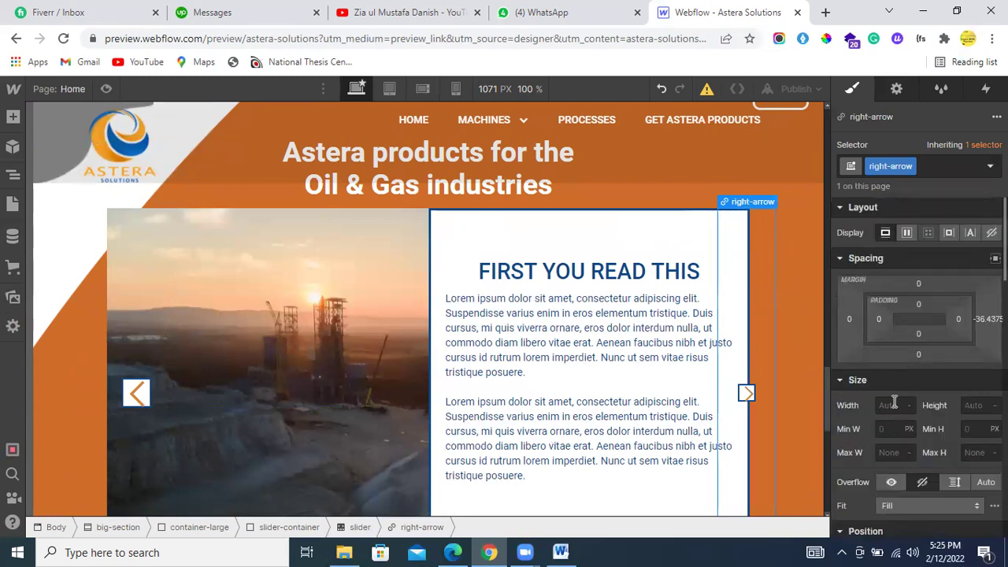
left_click(893, 404)
type("24")
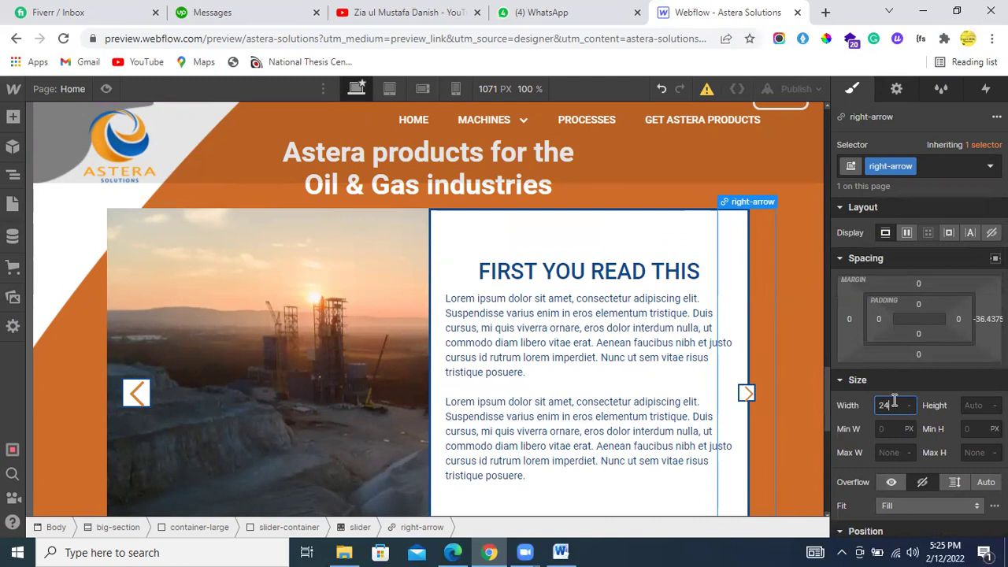
key("BackSpace")
key("BackSpace")
type("24")
key("Tab")
type("24")
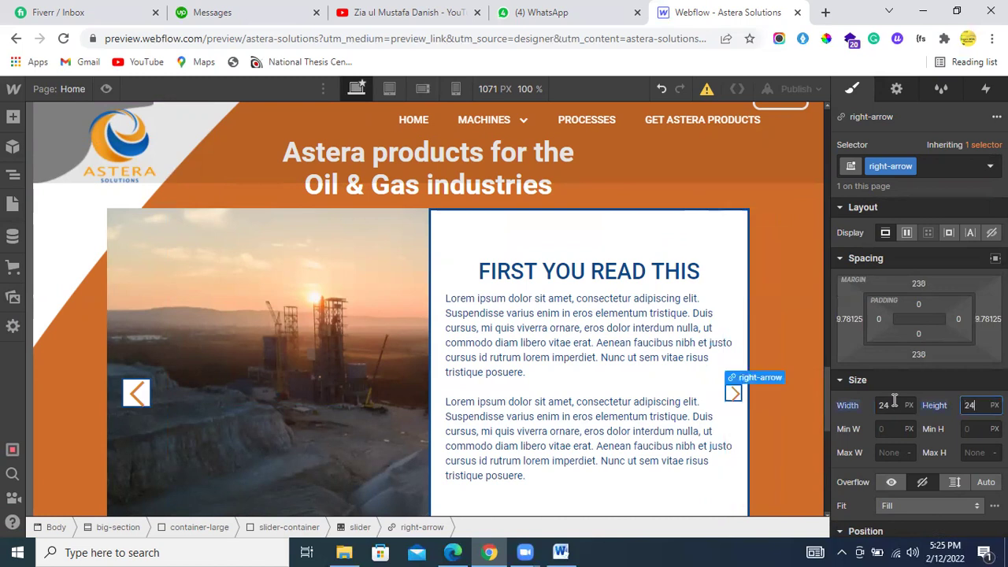
scroll(956, 418, "down", 3)
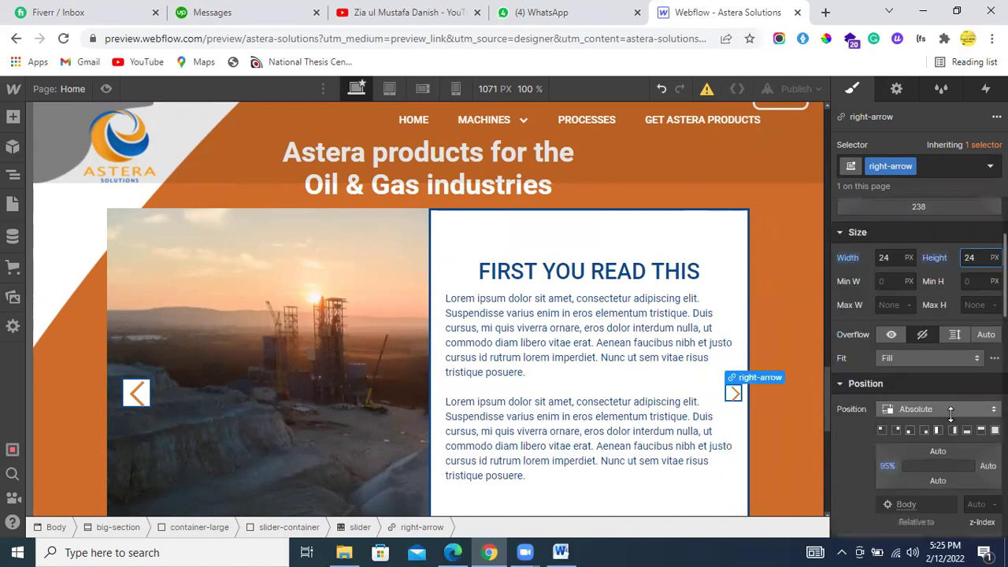
Select the Left Arrow element in the navigator
left_click(733, 396)
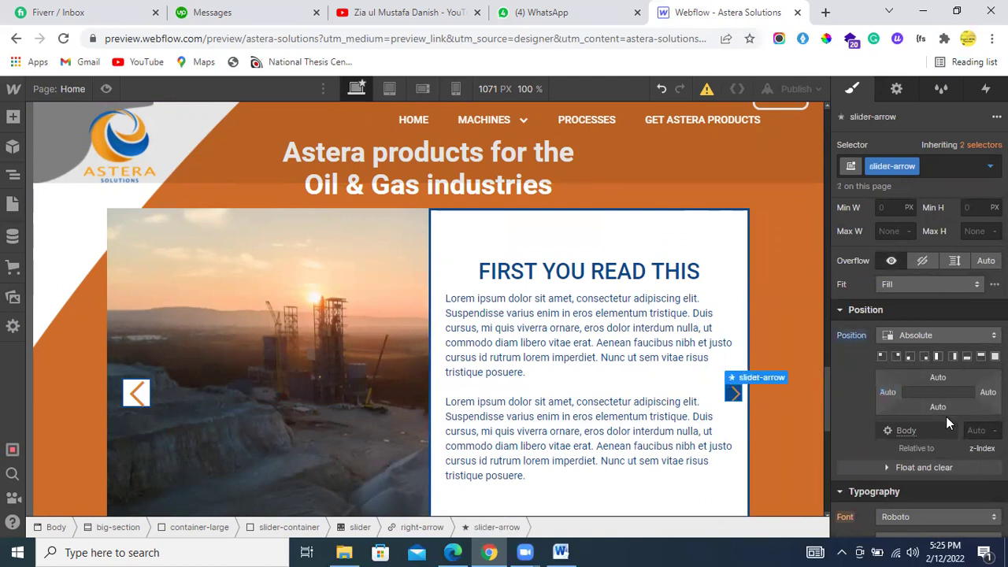
scroll(946, 416, "down", 5)
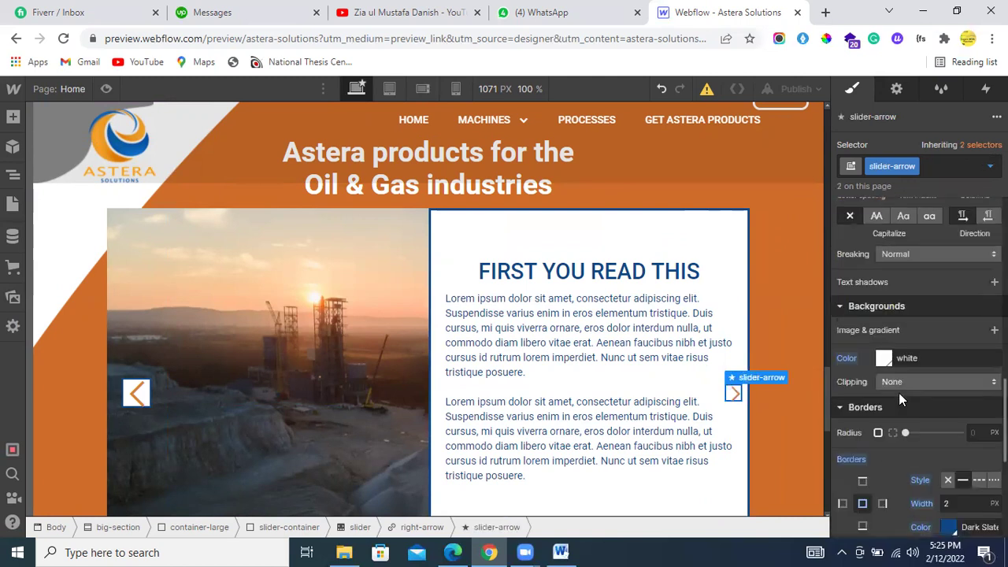
left_click(137, 354)
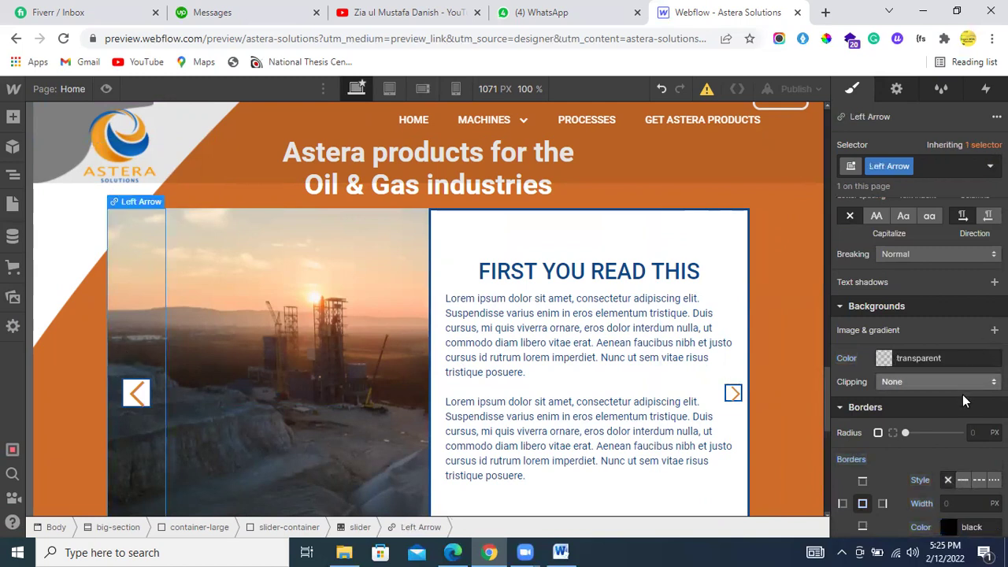
scroll(962, 394, "up", 3)
scroll(937, 381, "up", 3)
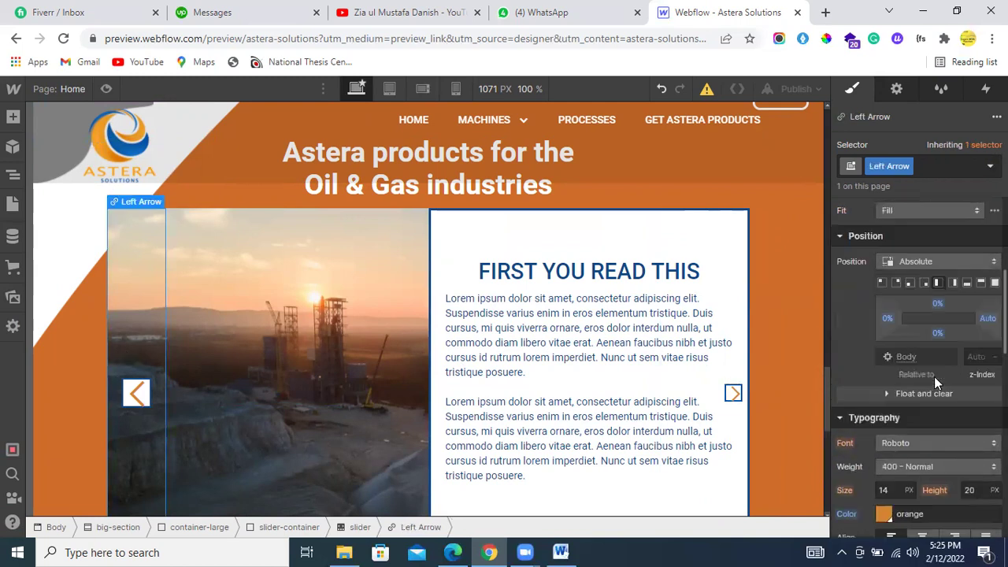
Set the Left Arrow's left offset to -9%, checking the client's WhatsApp messages
left_click(886, 319)
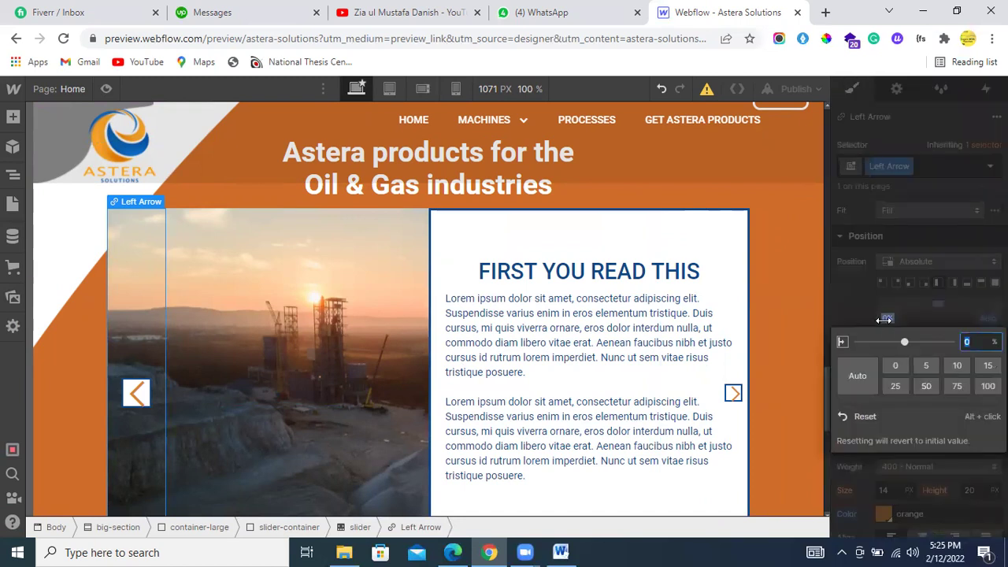
type("-5")
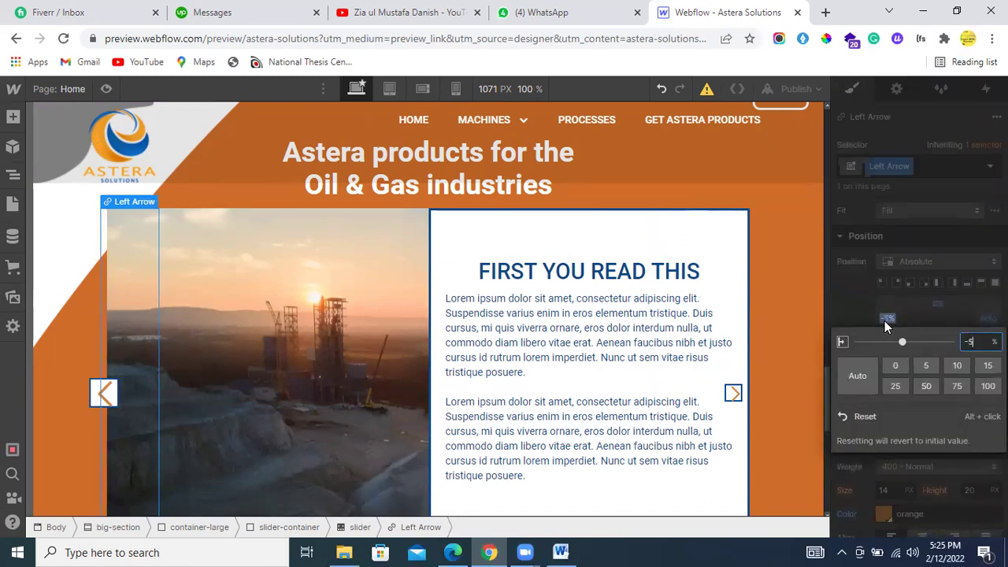
key("Down")
key("BackSpace")
type("11")
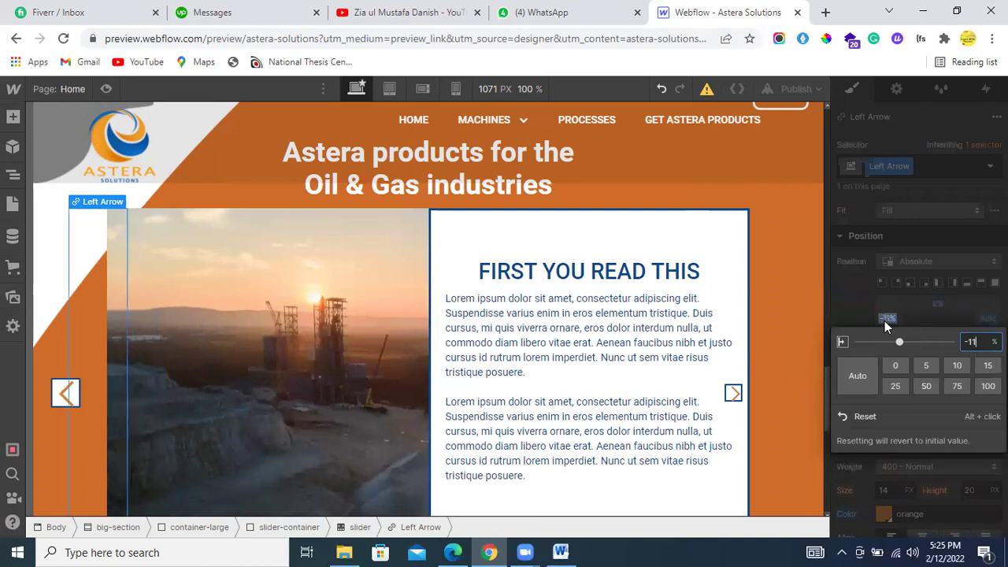
left_click(590, 10)
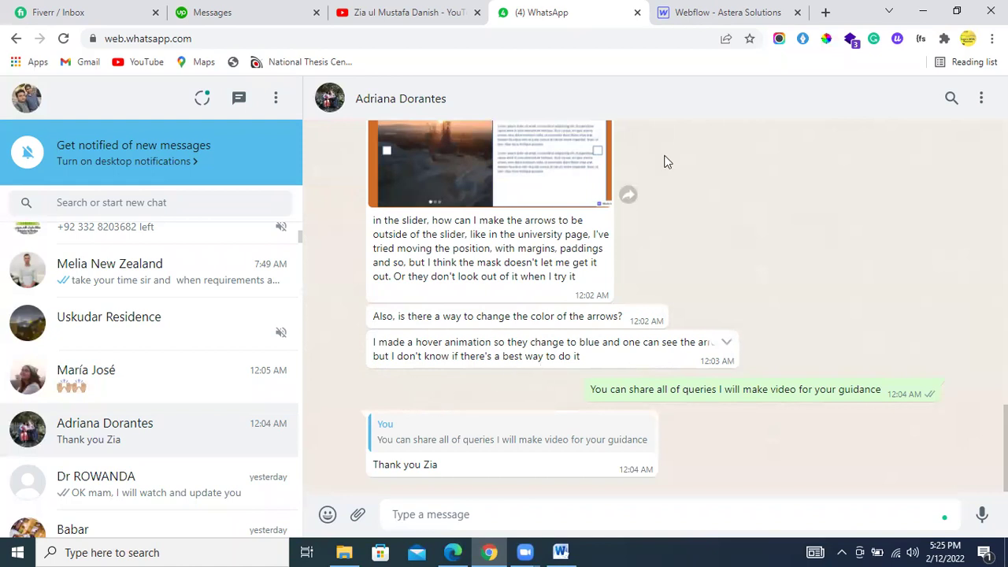
left_click(709, 12)
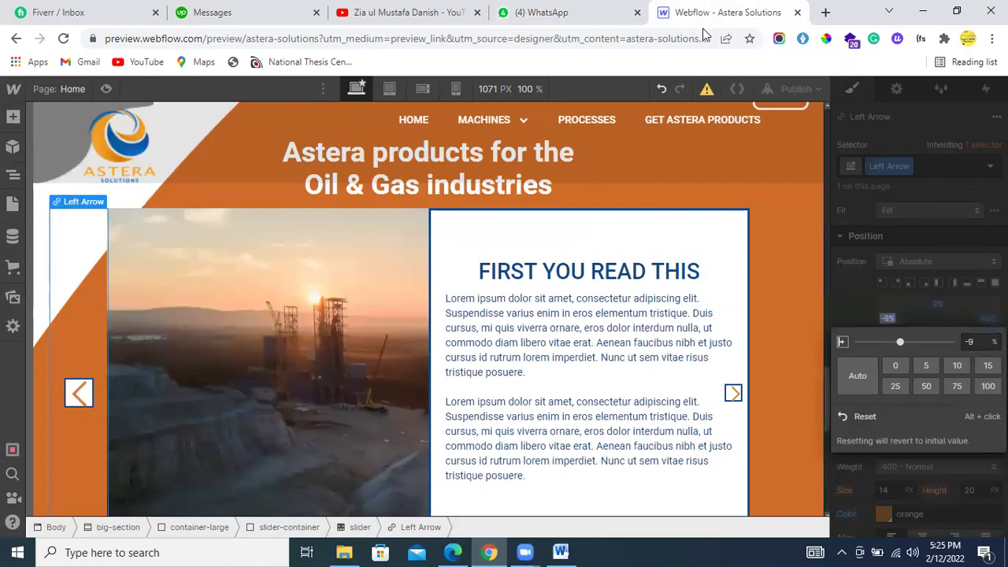
left_click(732, 392)
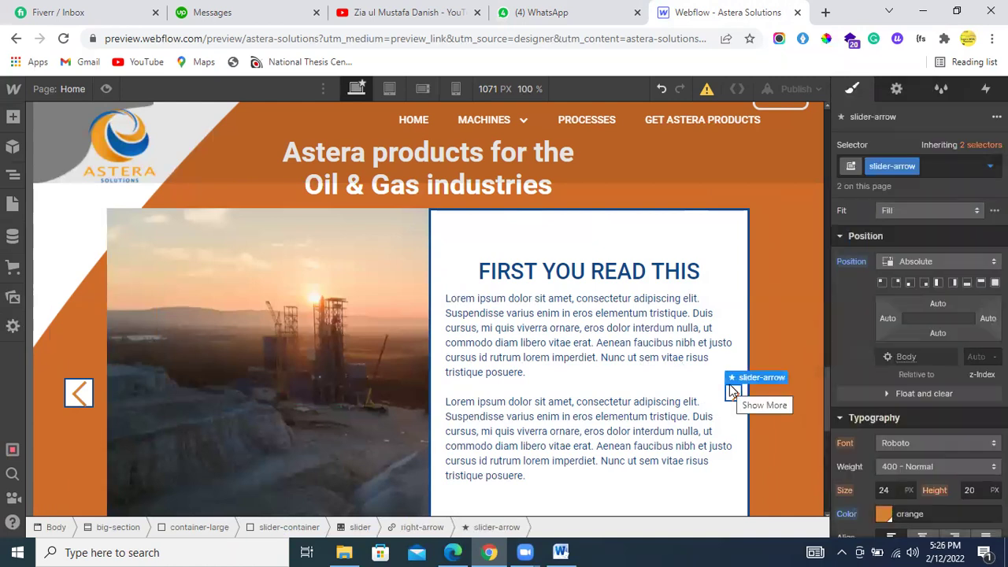
mouse_move(737, 378)
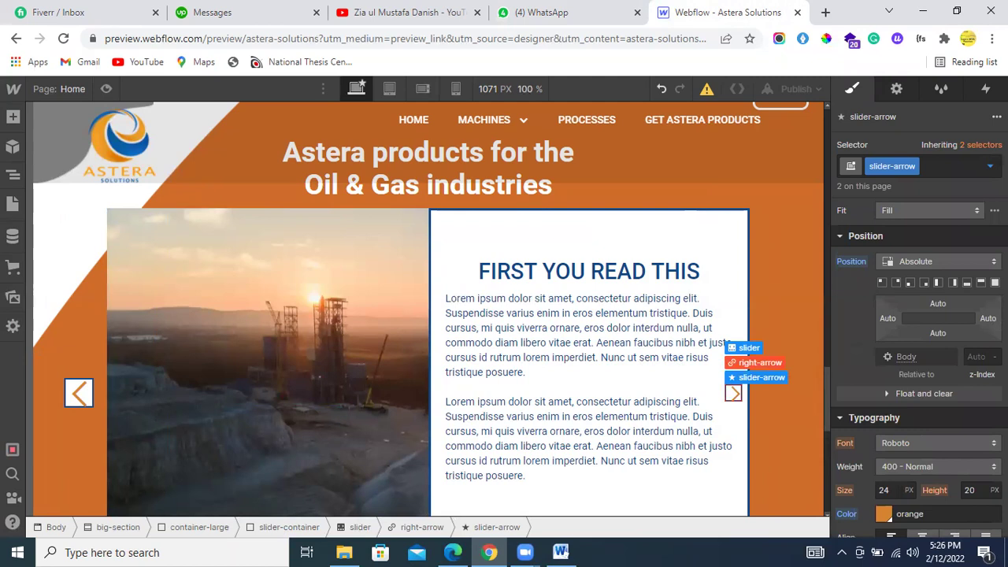
left_click(756, 362)
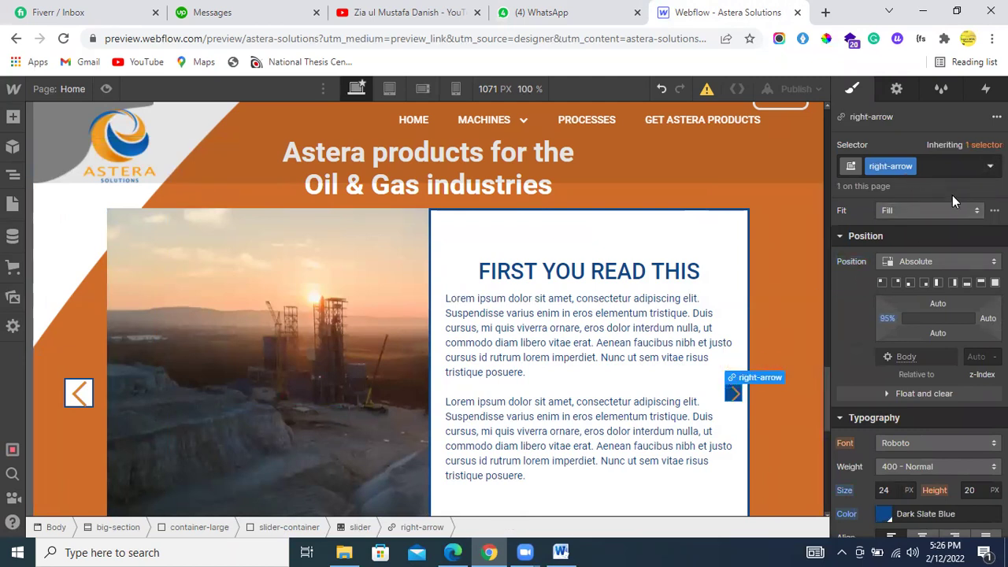
left_click(988, 167)
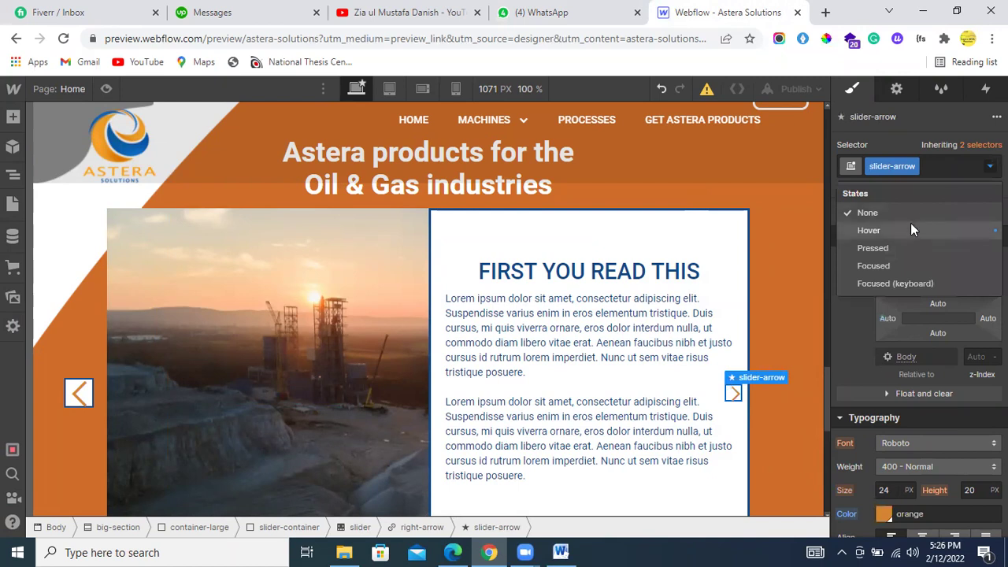
key("Return")
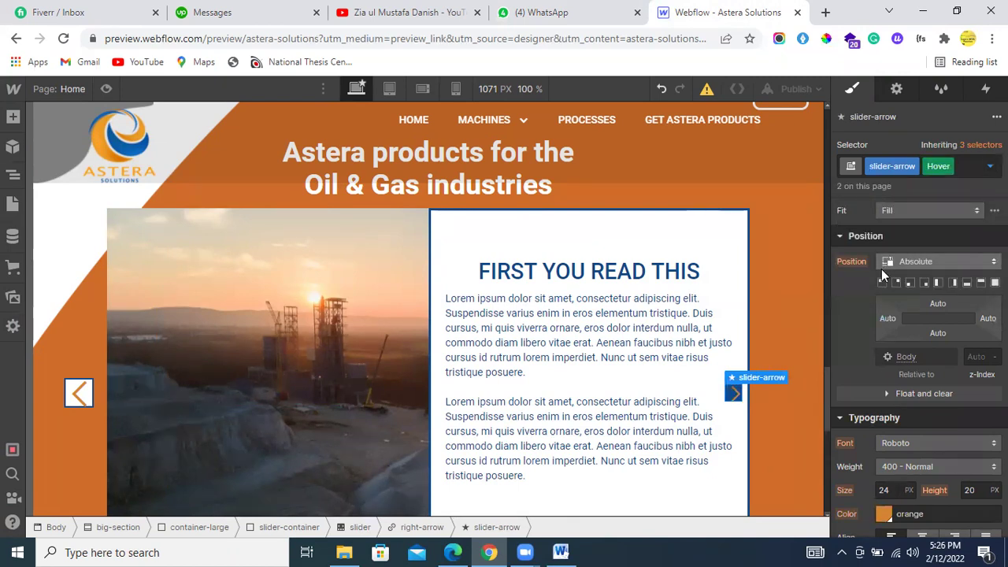
scroll(897, 384, "down", 2)
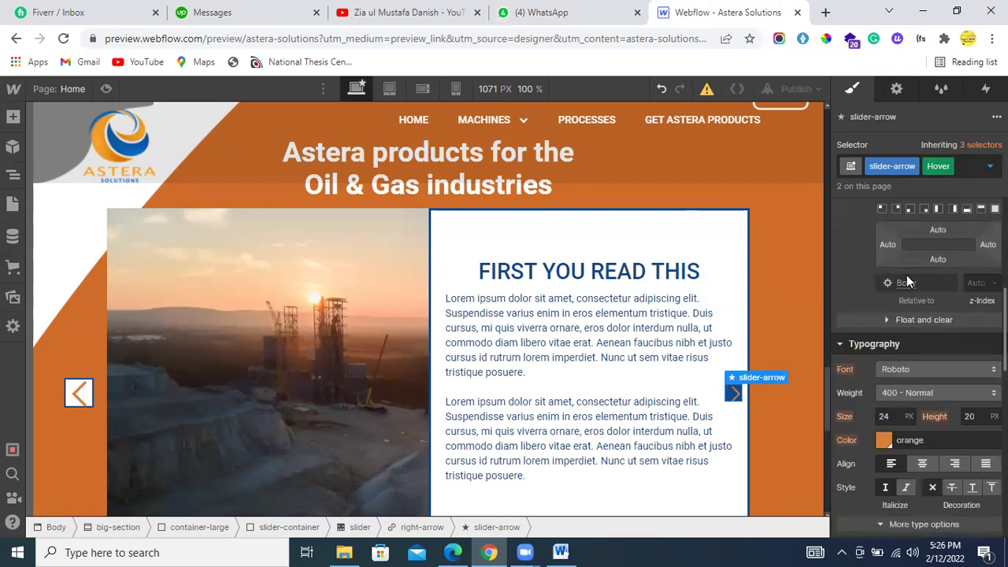
left_click(990, 166)
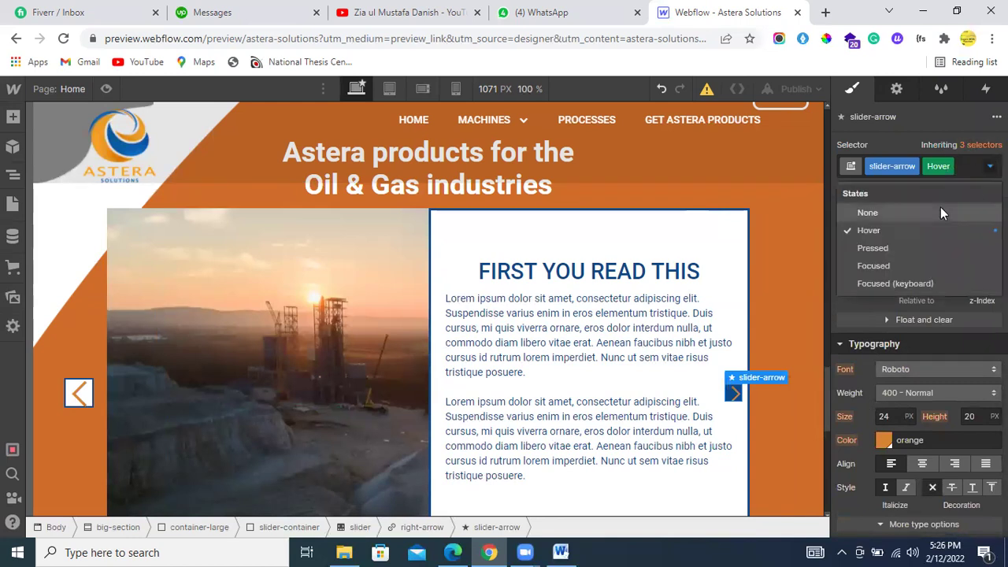
left_click(940, 211)
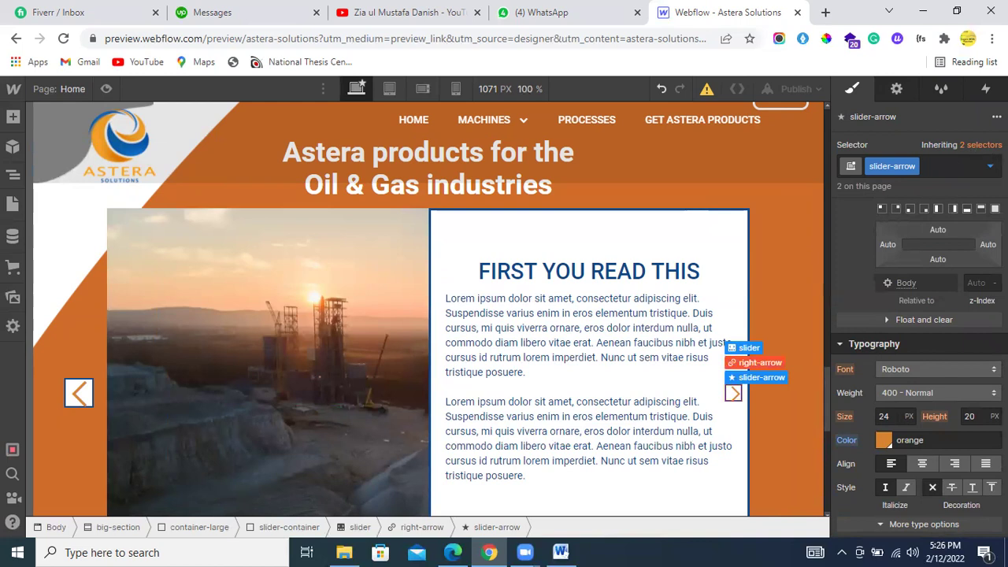
left_click(759, 363)
left_click(990, 166)
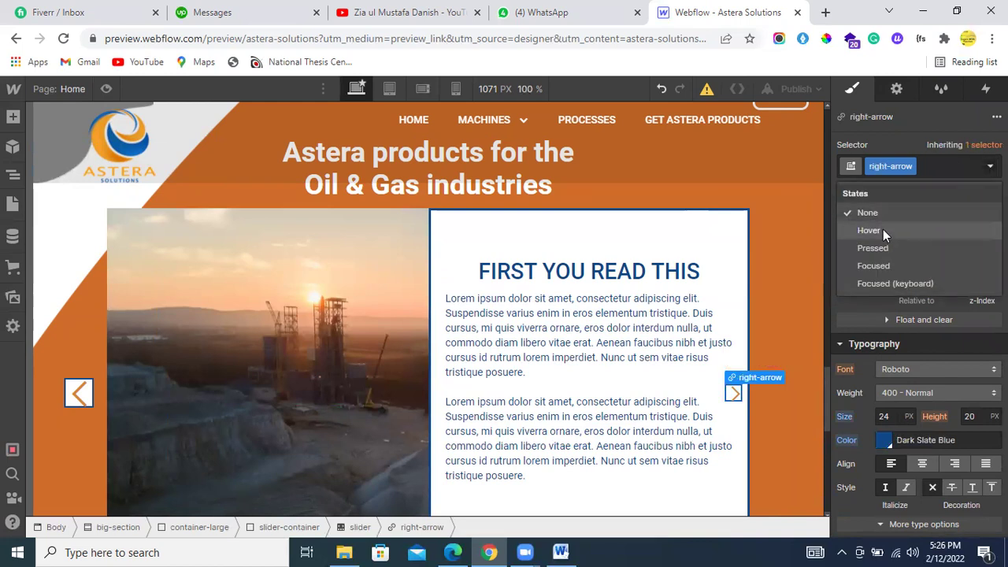
left_click(8, 179)
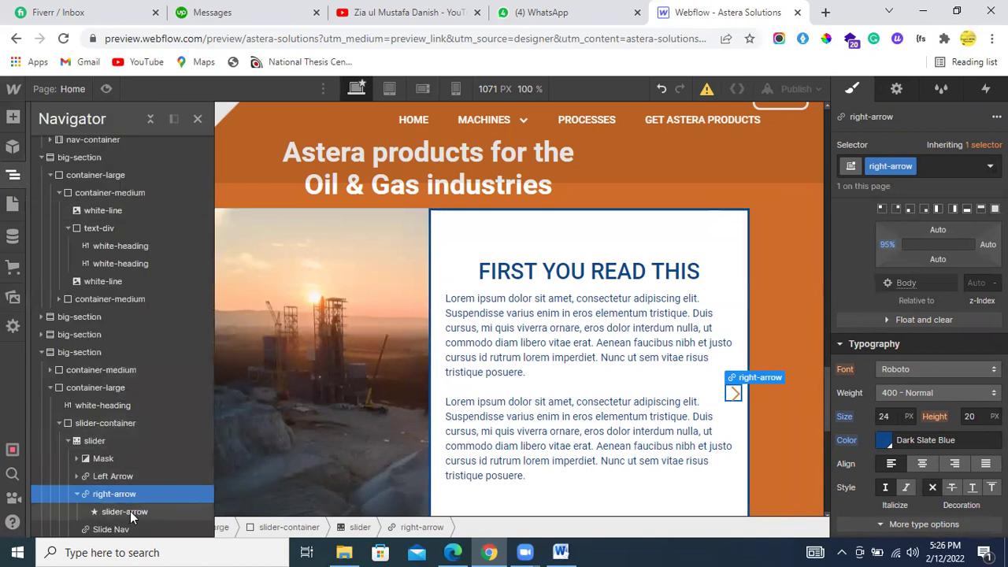
left_click(130, 511)
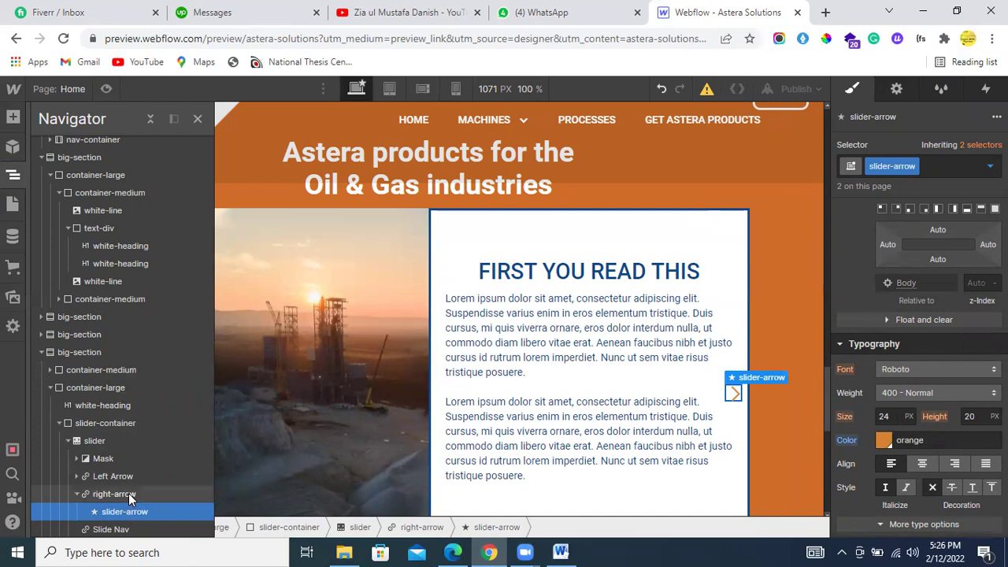
left_click(129, 493)
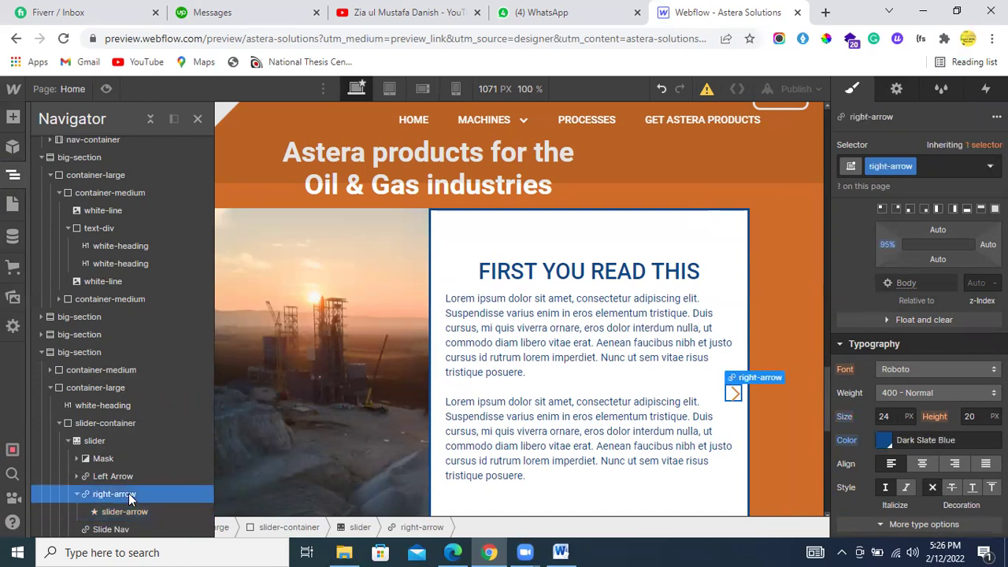
left_click(4, 175)
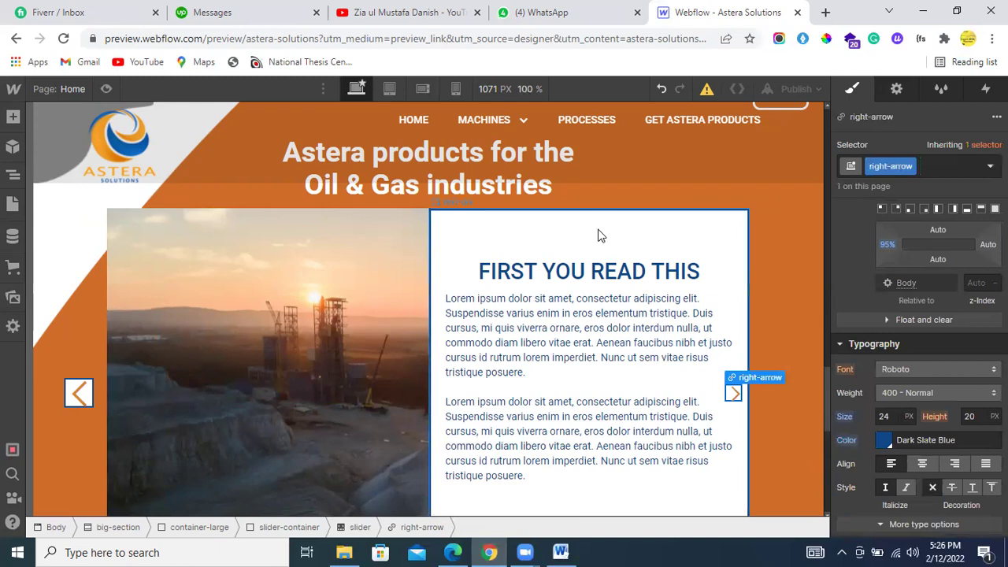
mouse_move(492, 552)
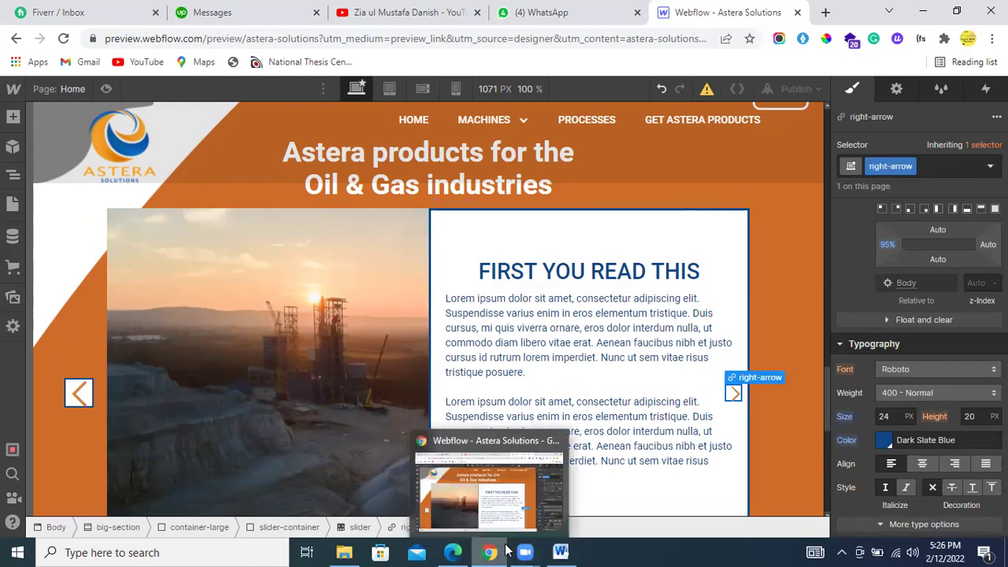
mouse_move(561, 551)
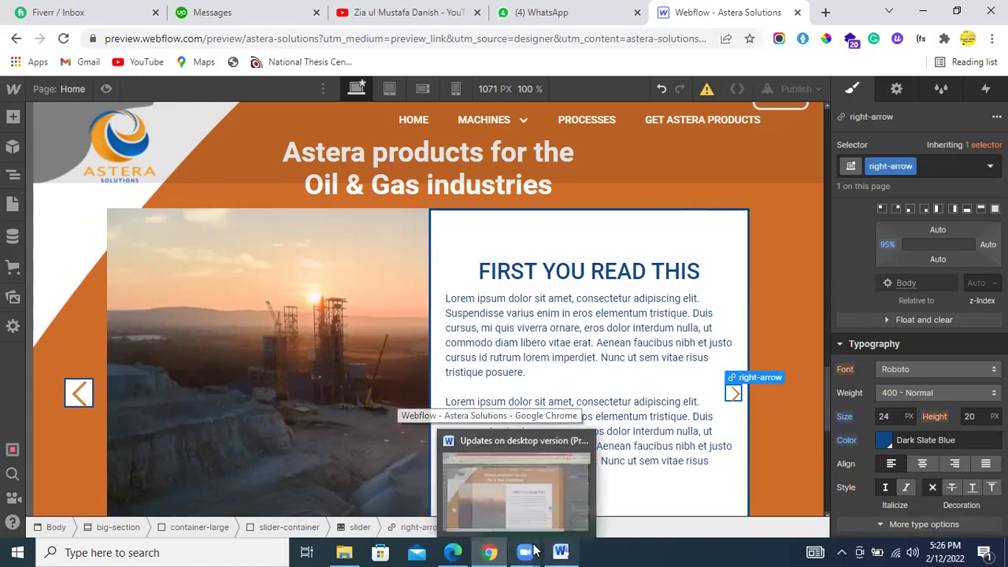